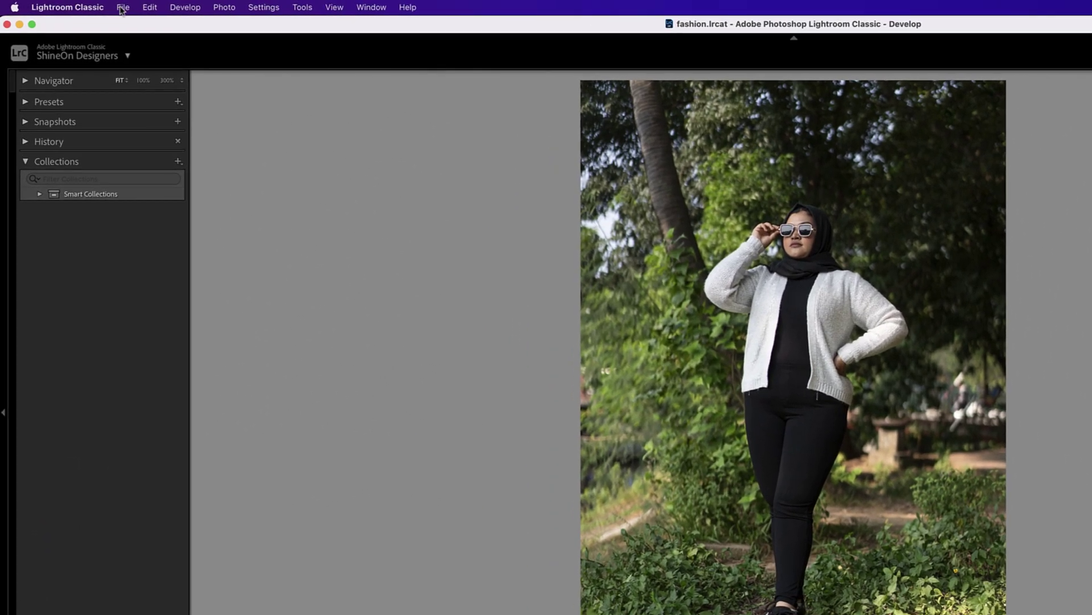
Browse the File, Develop, View and Help menus, ending with the File menu showing.
click(85, 5)
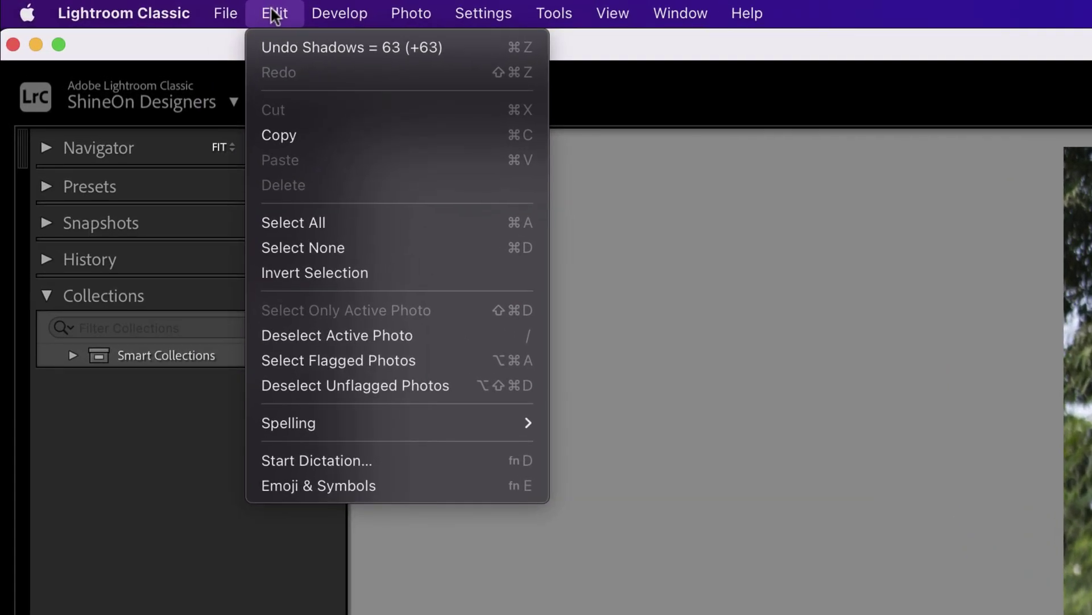
mouse_move(265, 14)
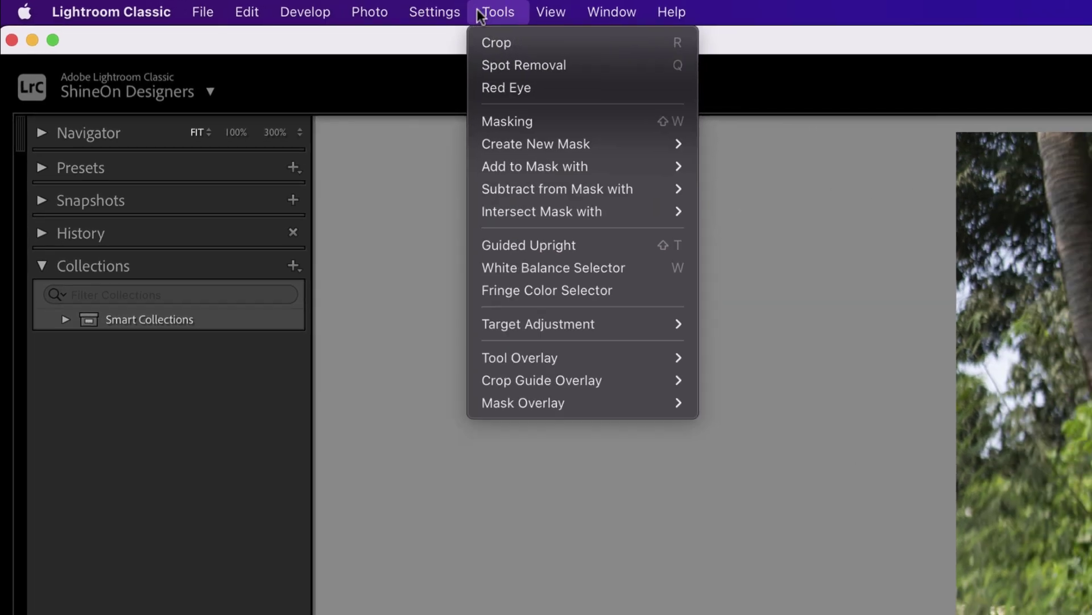
mouse_move(589, 13)
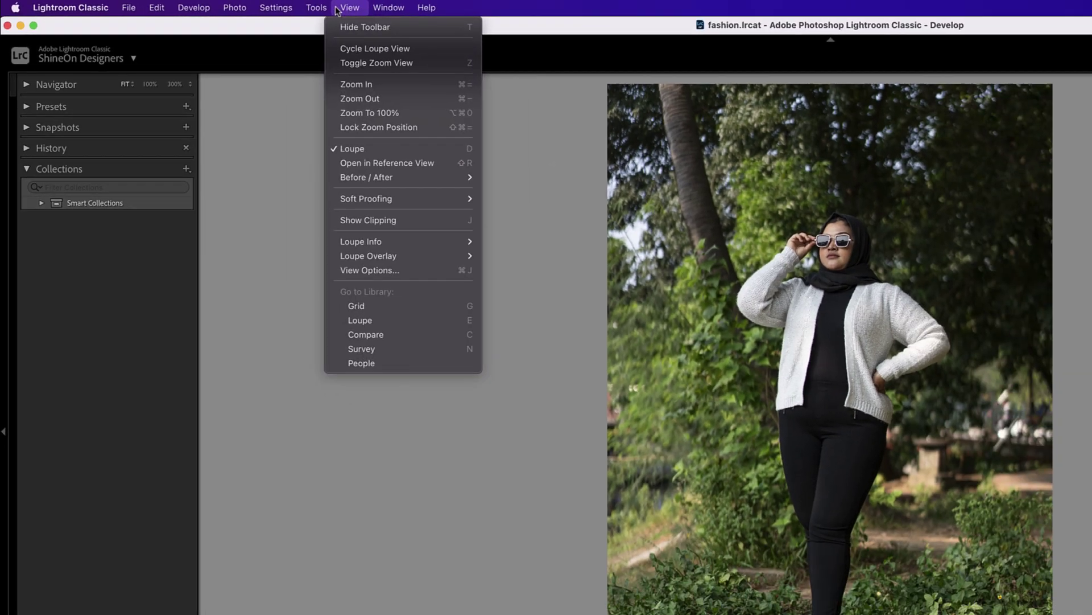
mouse_move(416, 12)
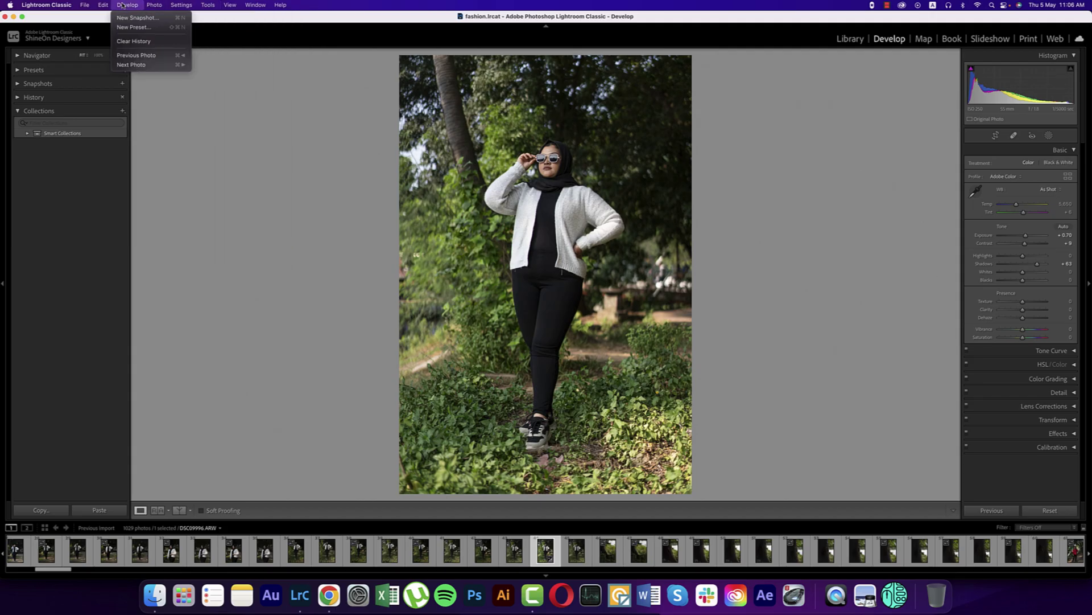
mouse_move(131, 10)
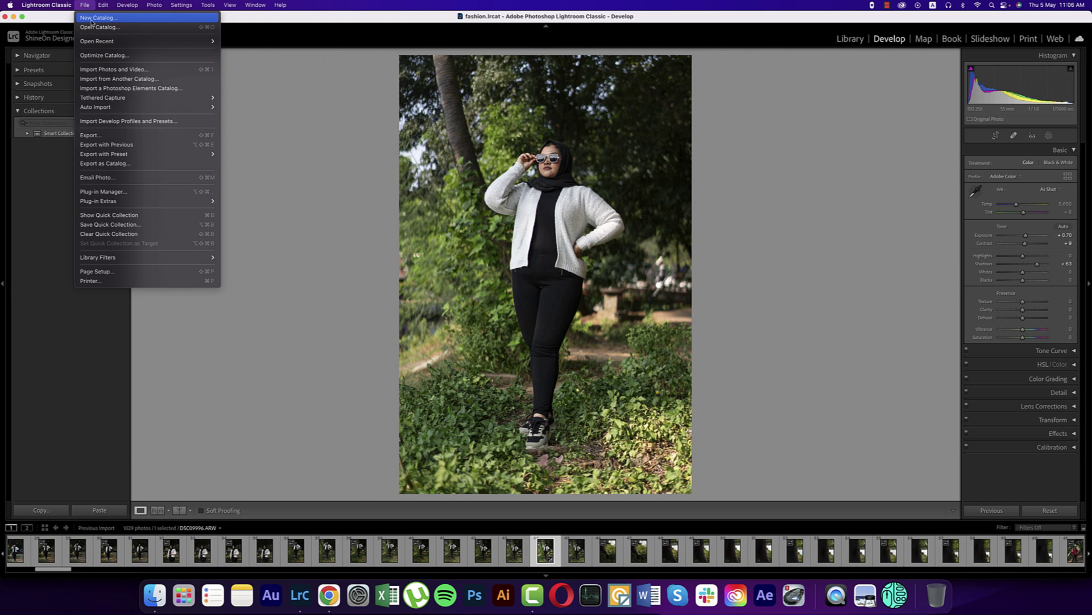
Create a new catalog named 'photo edit', continuing past the permissions warning.
click(91, 19)
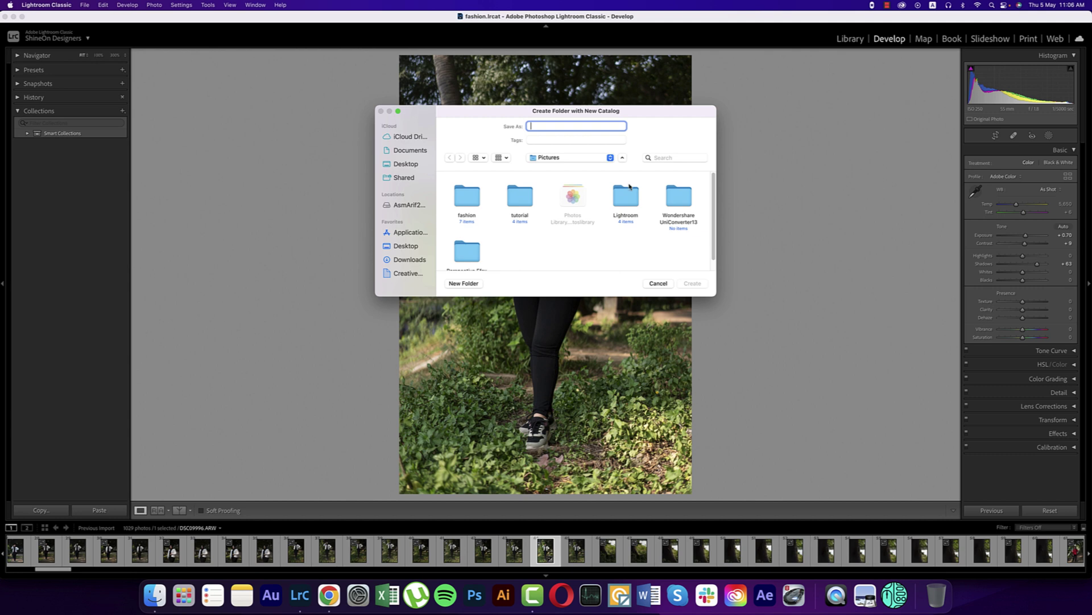
text(photo edit)
click(699, 288)
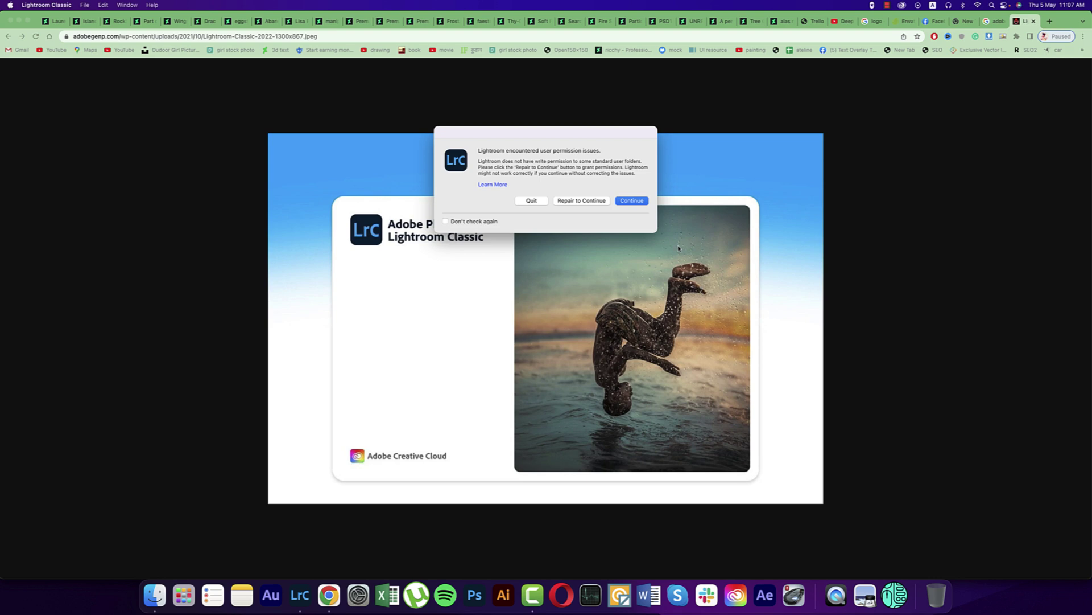
click(637, 204)
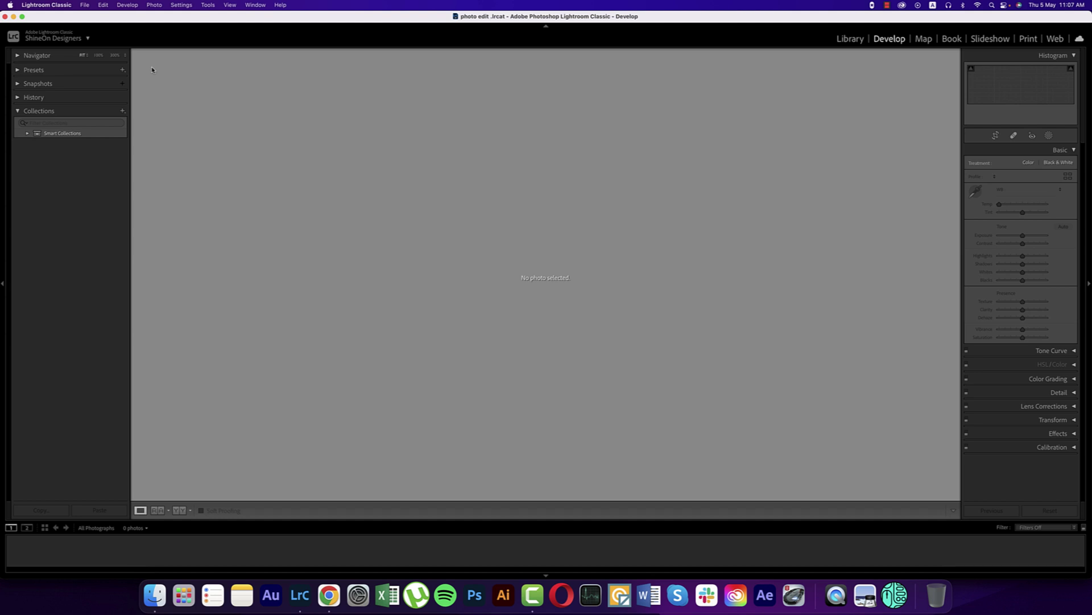
Open the File menu to reach Import Photos and Video.
click(85, 5)
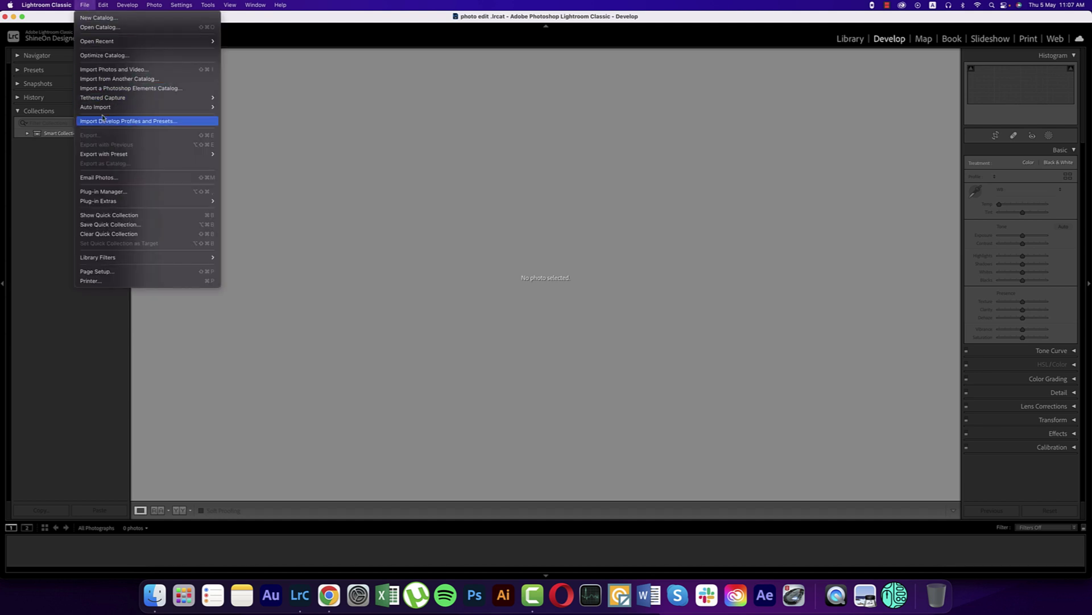
Import all 1029 photos from the RAW folder into the 'photo edit' catalog.
click(105, 71)
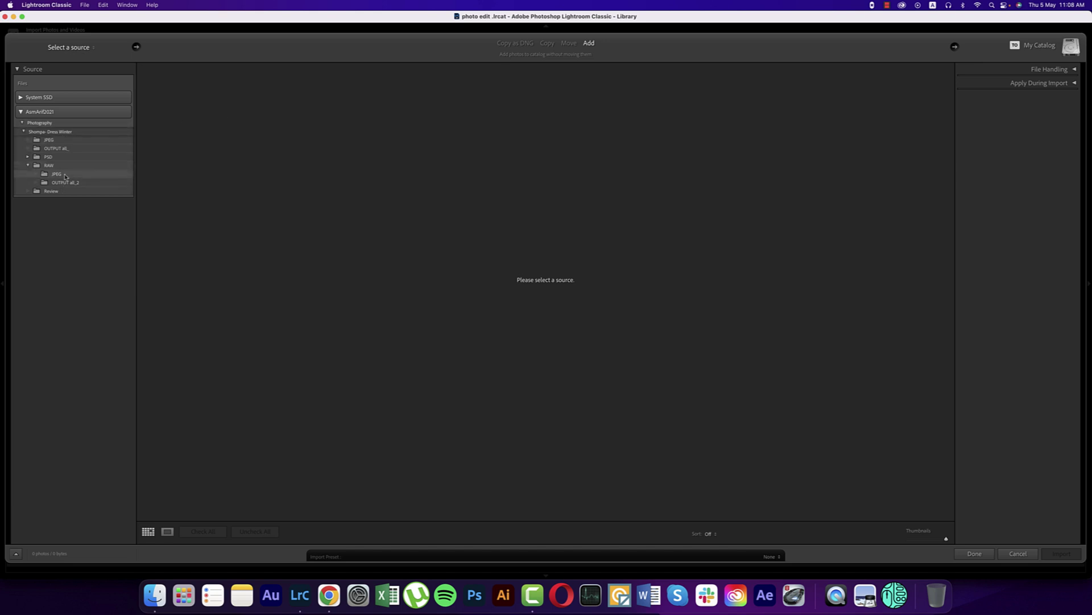
click(48, 166)
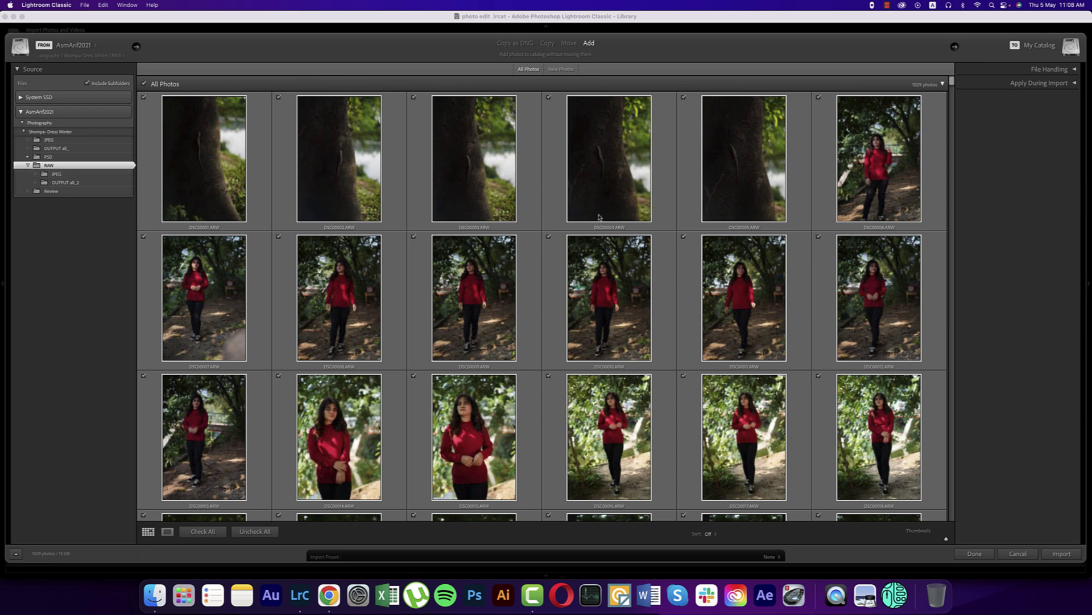
click(144, 85)
click(144, 85)
click(145, 85)
click(684, 237)
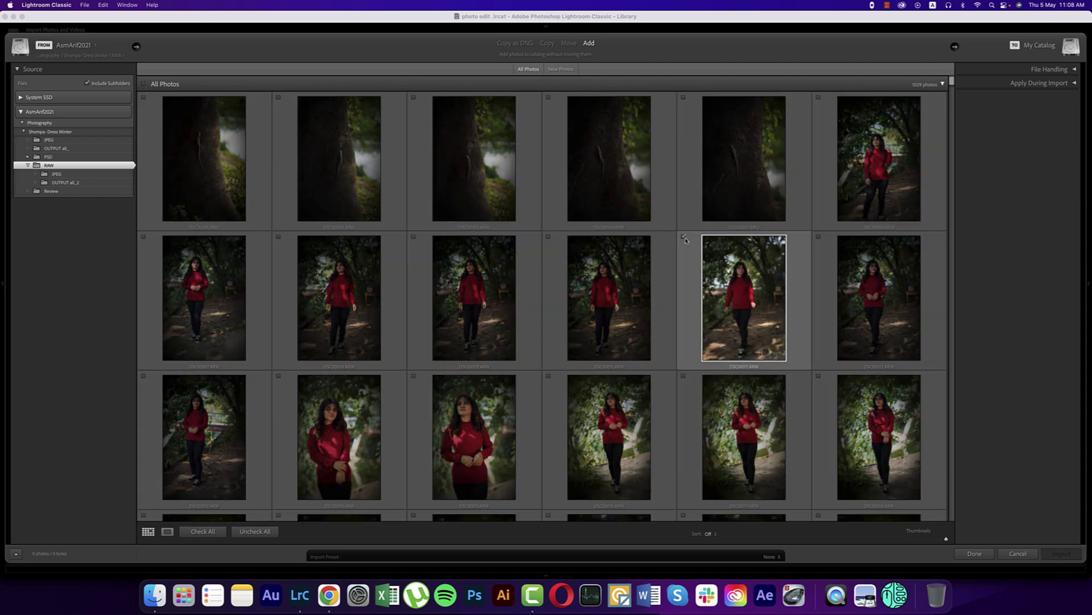
click(818, 237)
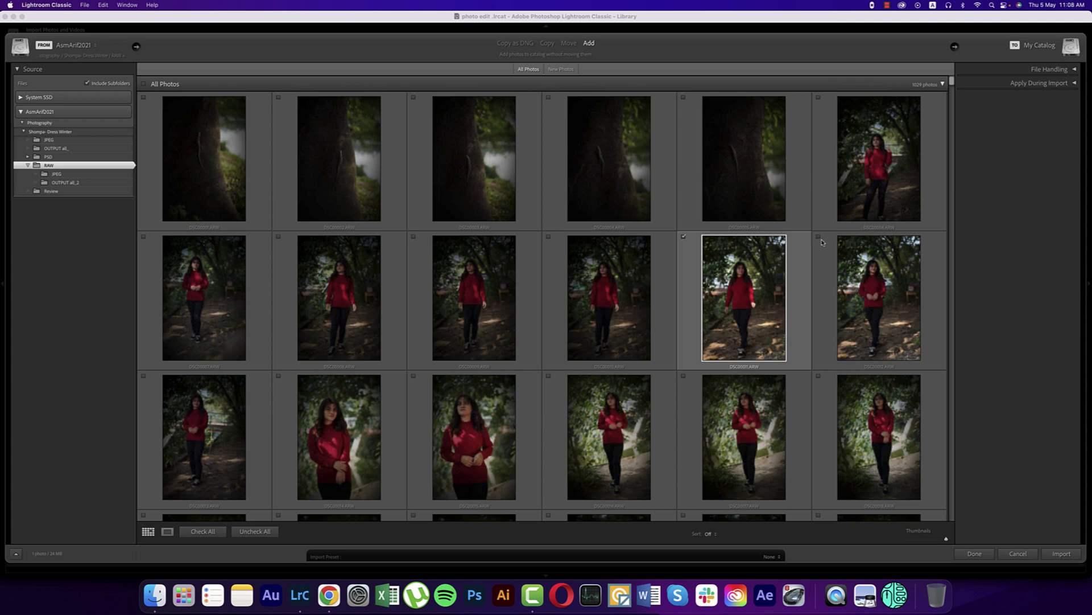
click(684, 236)
click(818, 237)
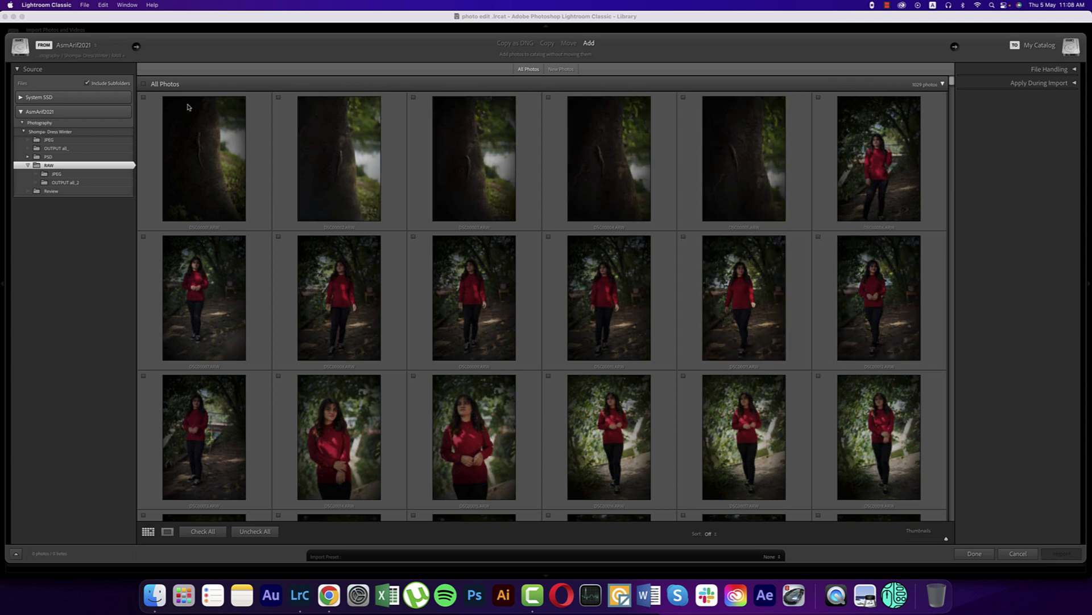
click(146, 84)
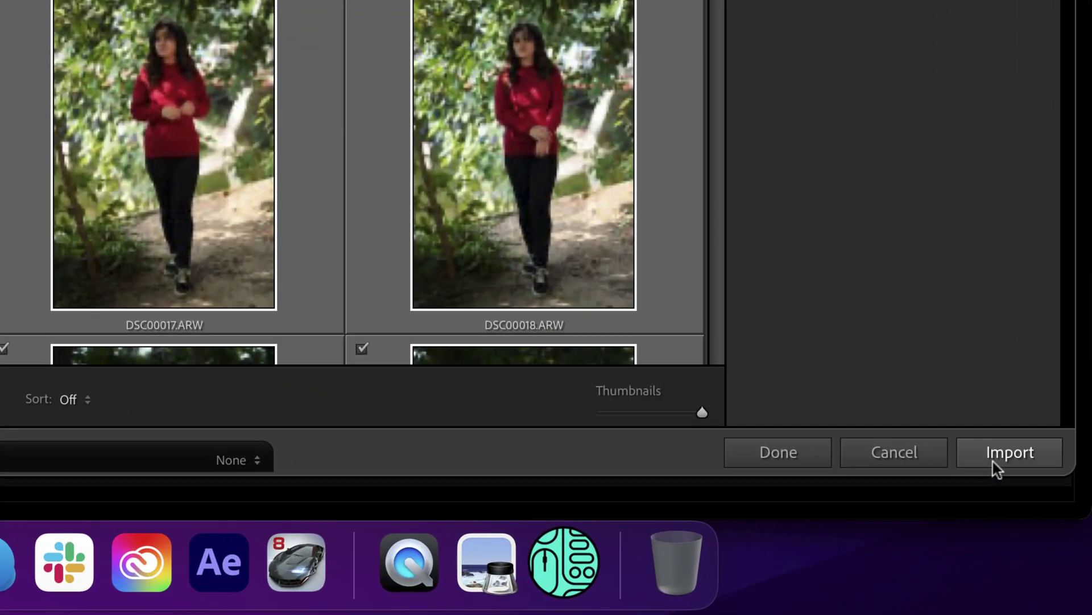
click(1054, 556)
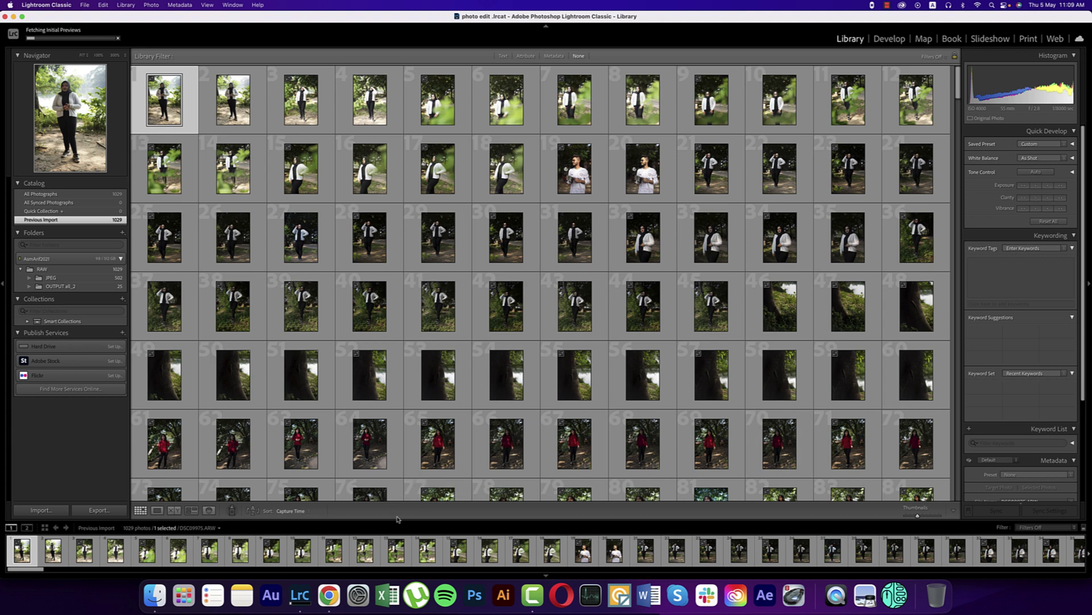
Browse the Library grid, previewing DSC09978.jpg in Develop before returning to the grid.
click(404, 559)
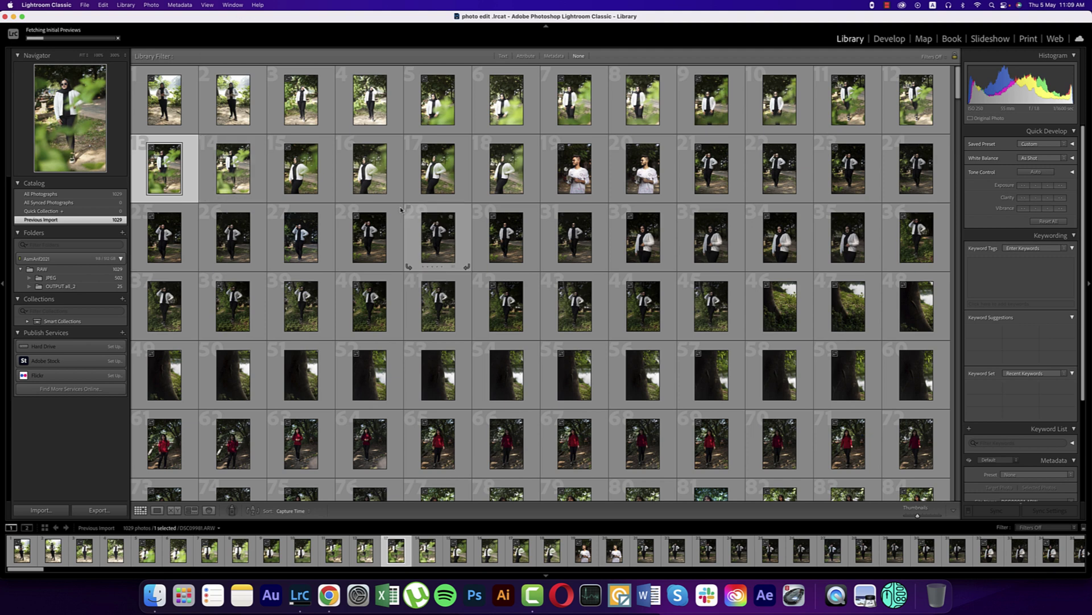
scroll(803, 291, down, 3)
scroll(803, 291, down, 1)
scroll(803, 289, up, 4)
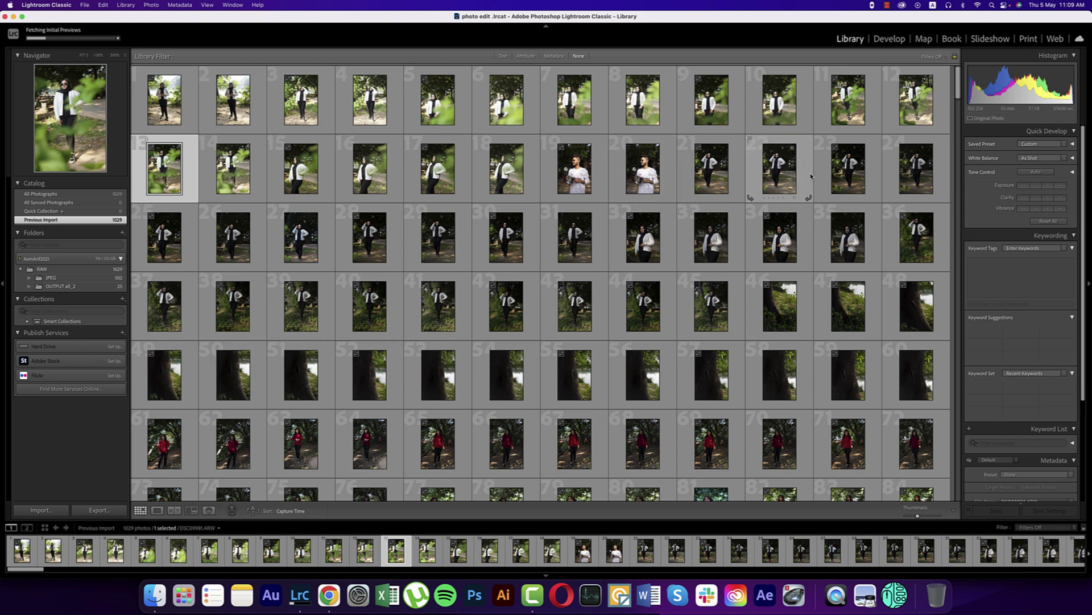
click(647, 106)
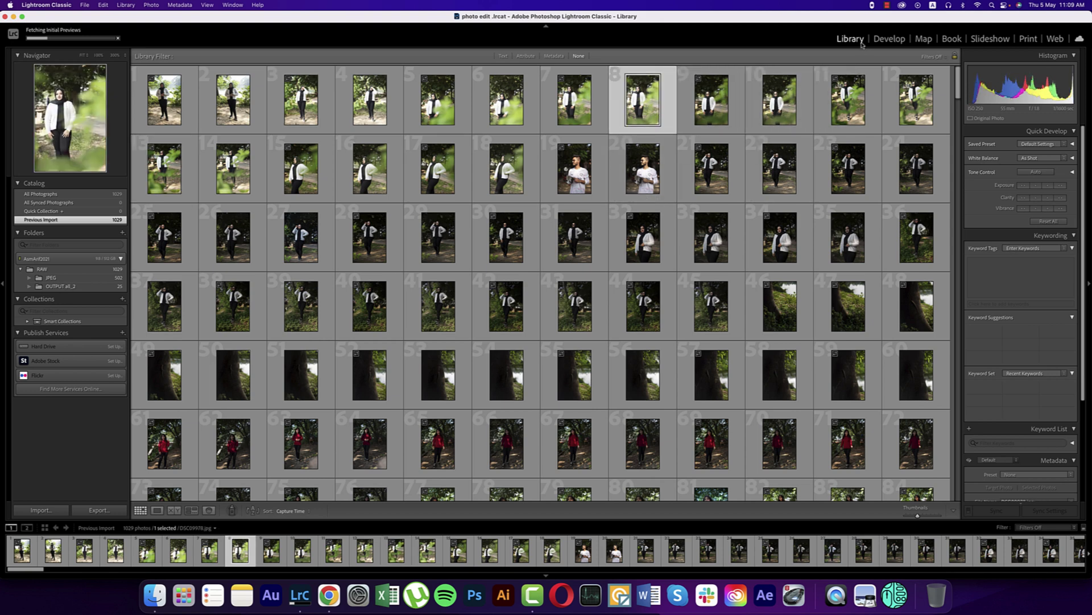
click(891, 38)
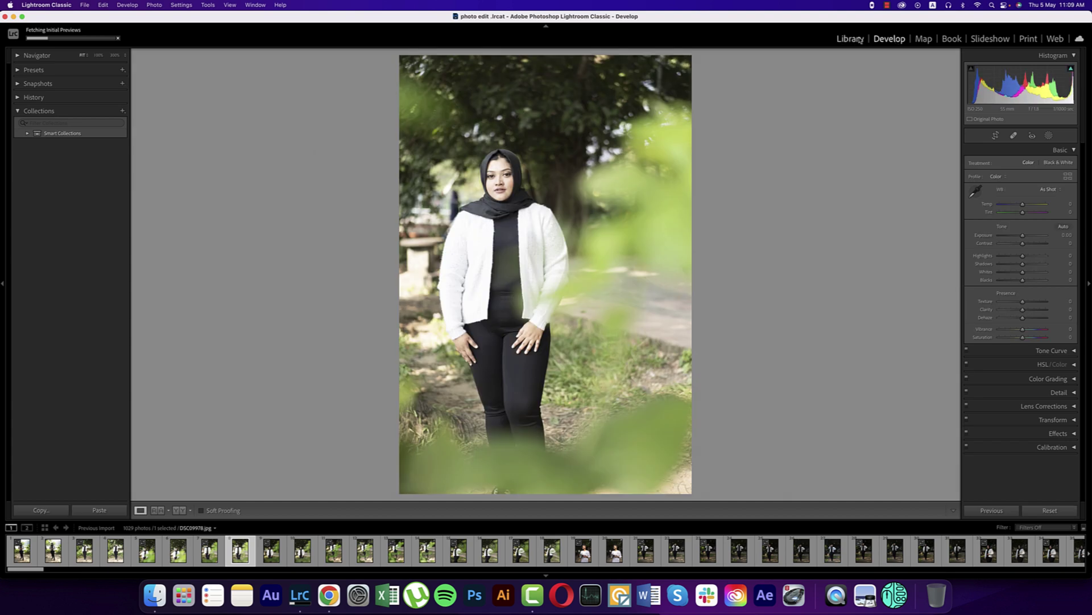
click(850, 39)
Open the cell 6 photo, DSC09977.jpg, in the Develop module.
click(571, 113)
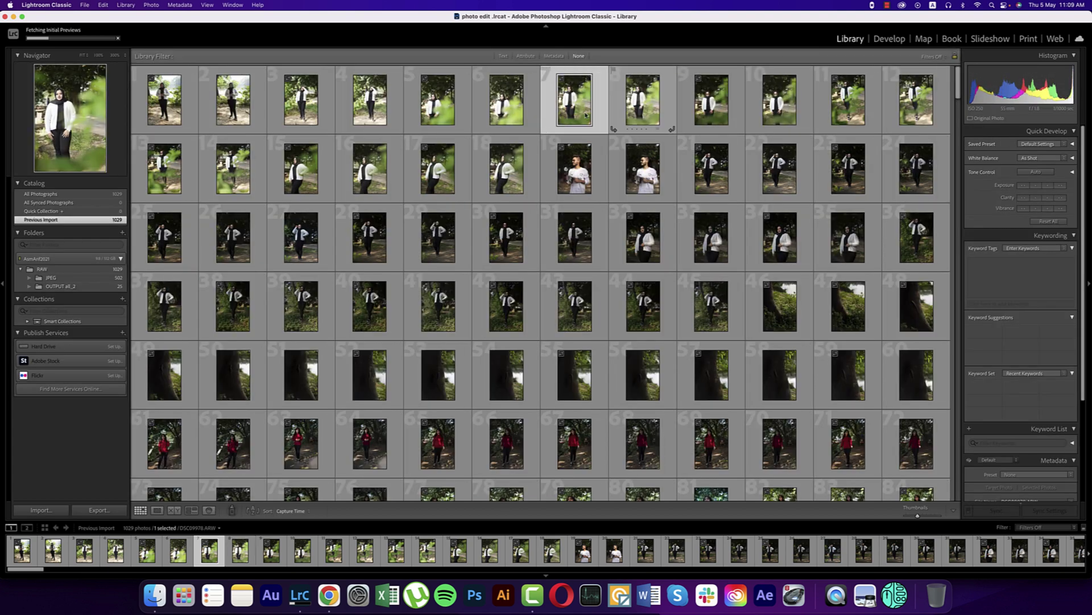
click(780, 102)
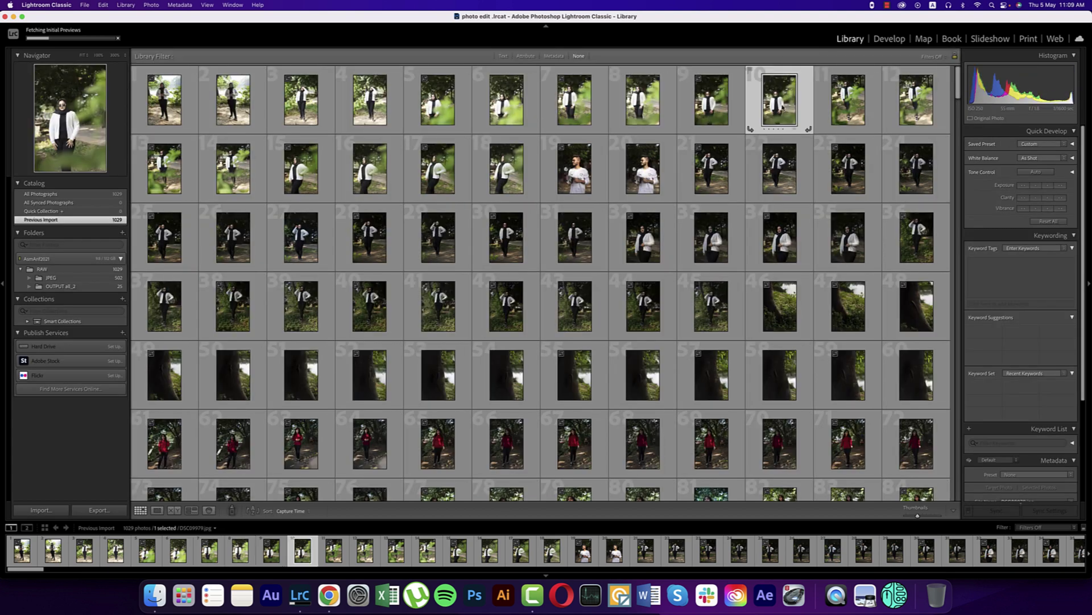
click(506, 109)
click(890, 39)
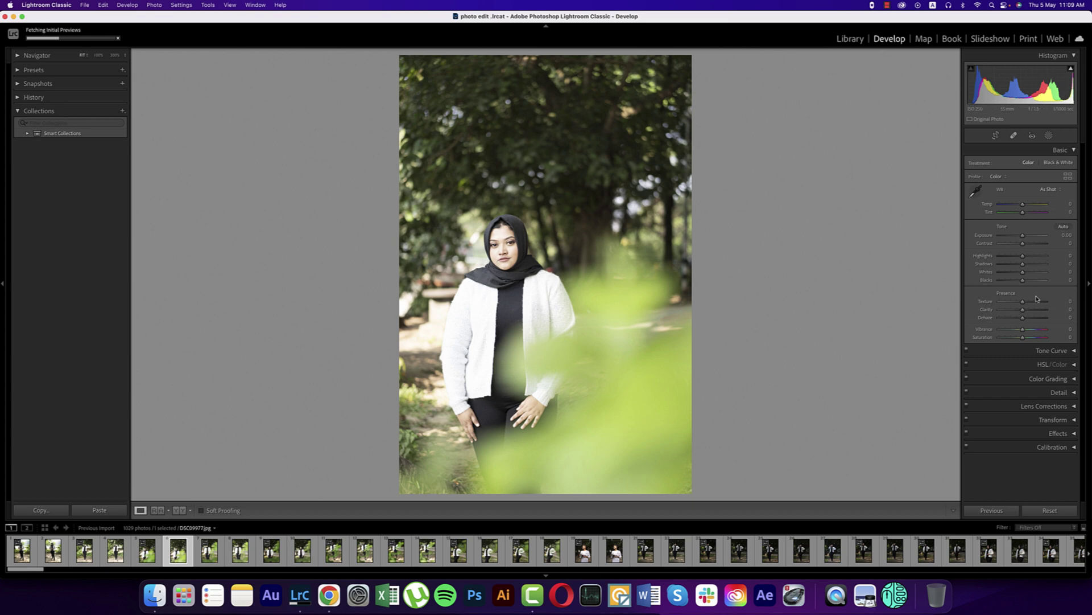
In Basic, set Exposure -0.60, Highlights -100, Shadows -49 and Vibrance -7.
click(1076, 150)
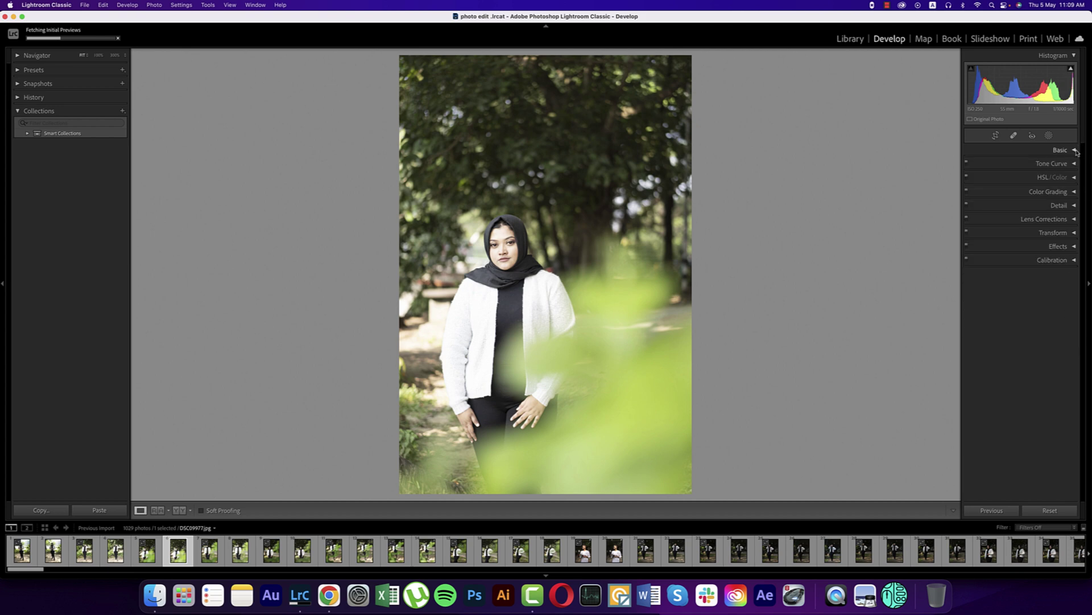
click(1075, 150)
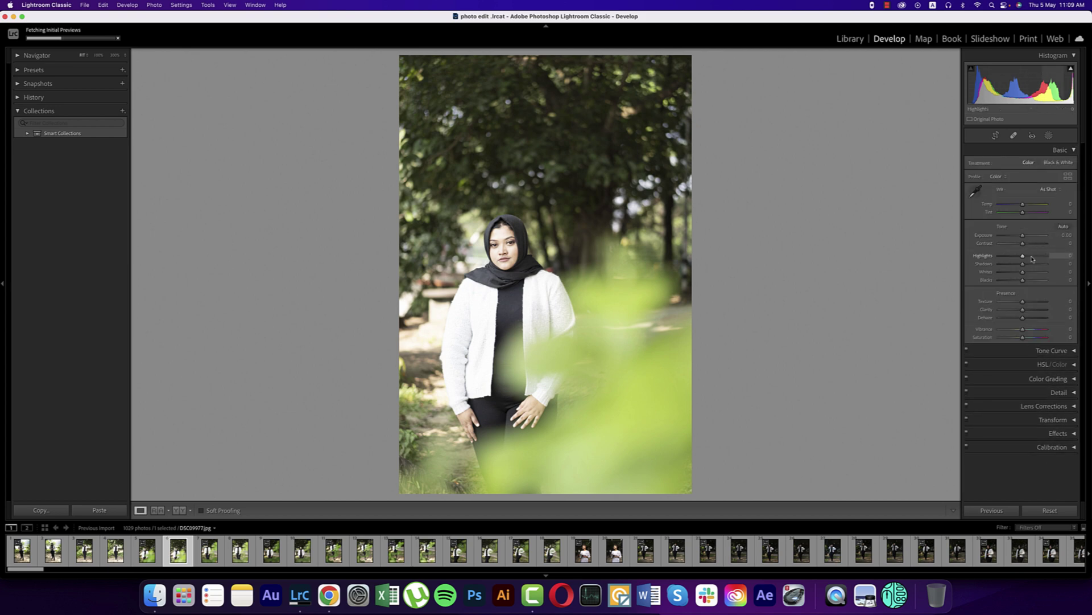
mouse_move(1023, 258)
mouse_down()
mouse_move(998, 257)
mouse_move(1011, 264)
mouse_move(1020, 236)
mouse_up()
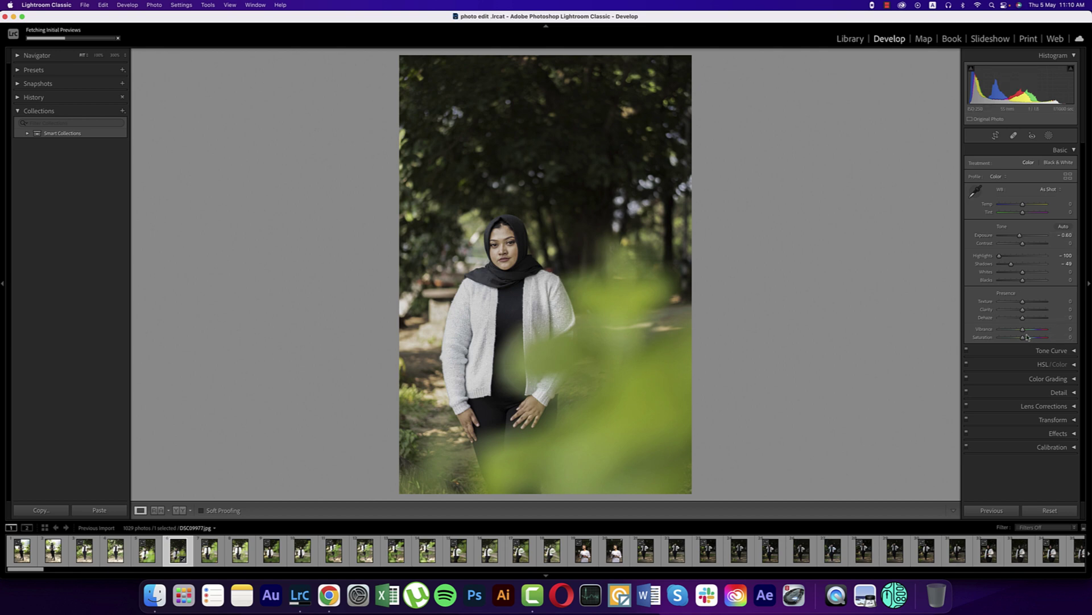
drag(1024, 330, 1021, 330)
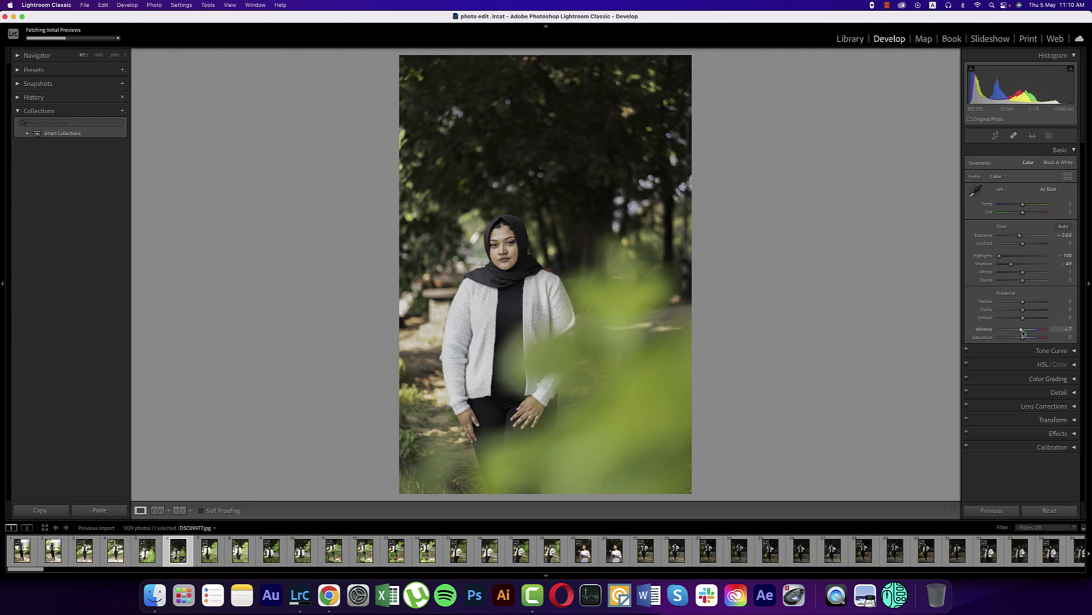
click(1068, 351)
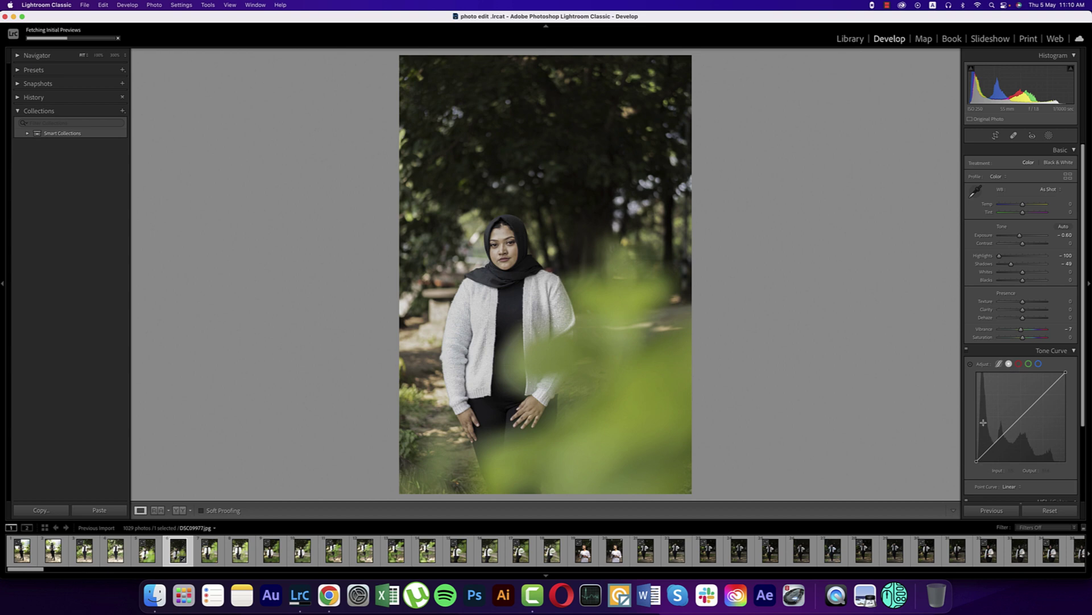
Raise the tone curve's black point to Output 24 to fade the shadows.
drag(982, 455, 977, 458)
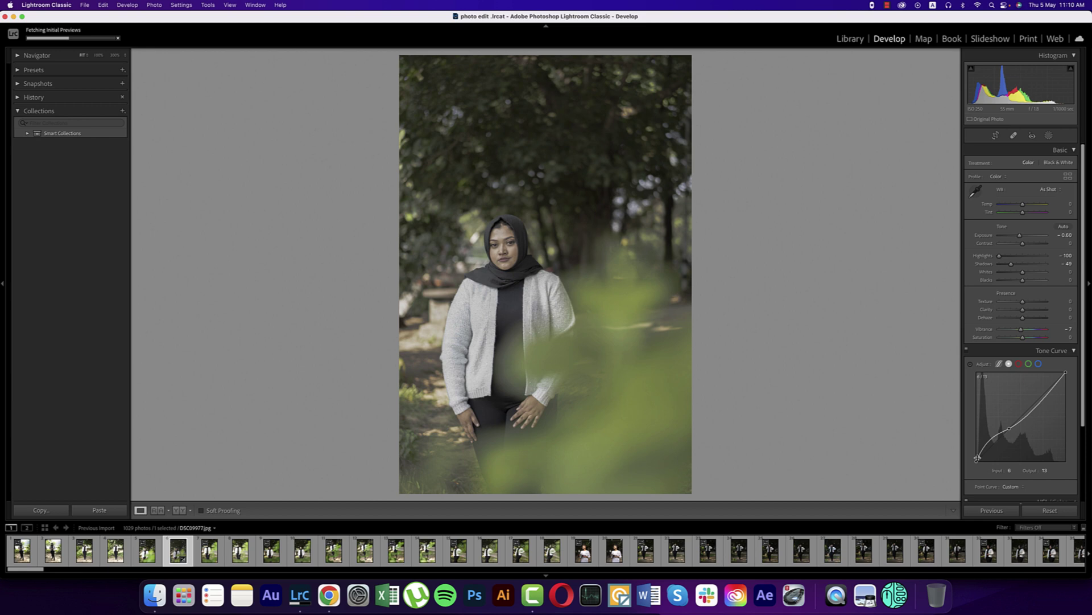
key(super+z)
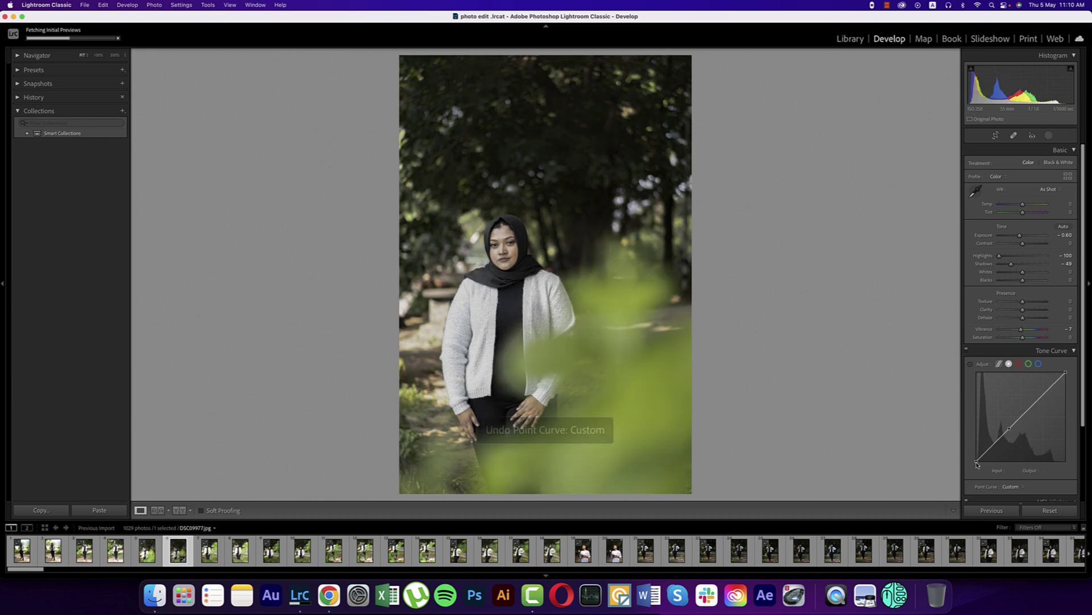
drag(978, 462, 975, 453)
scroll(976, 453, down, 3)
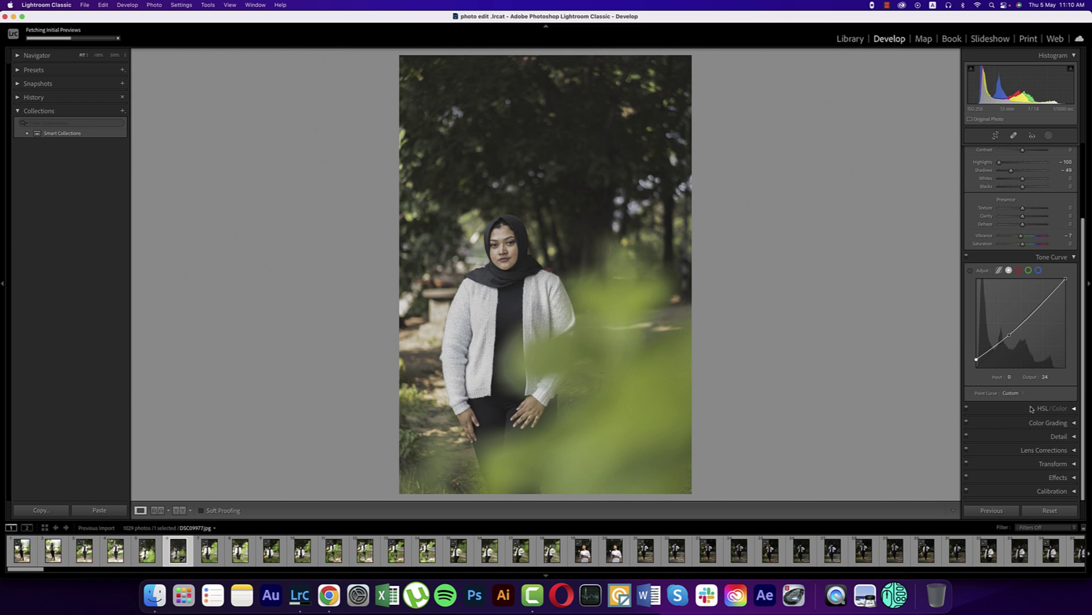
In HSL/Color, boost Green Saturation to +20 and shift Green Hue toward yellow.
click(1074, 408)
click(975, 420)
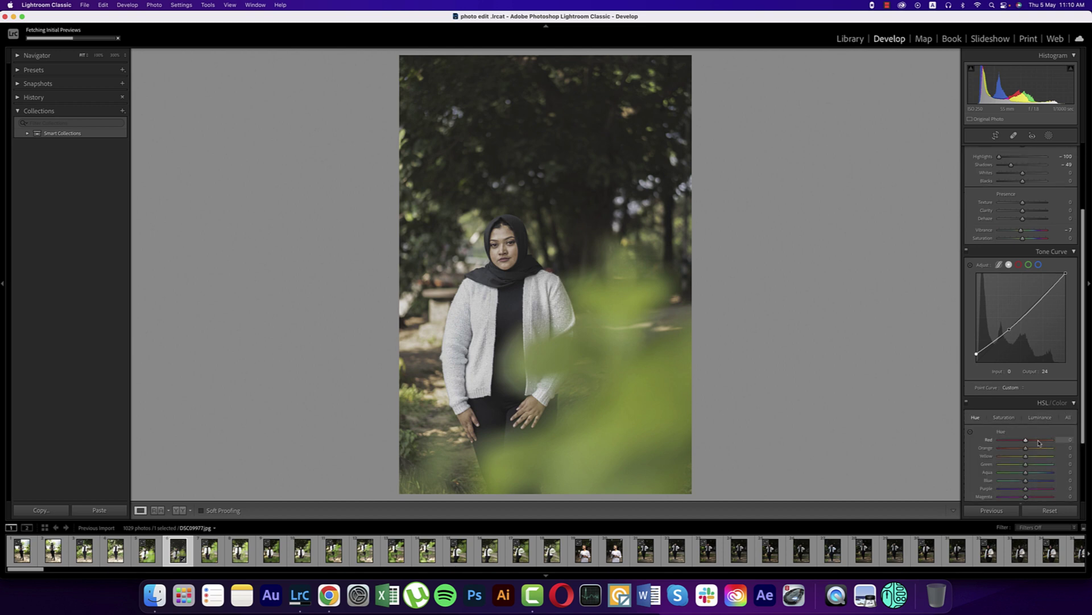
click(1011, 419)
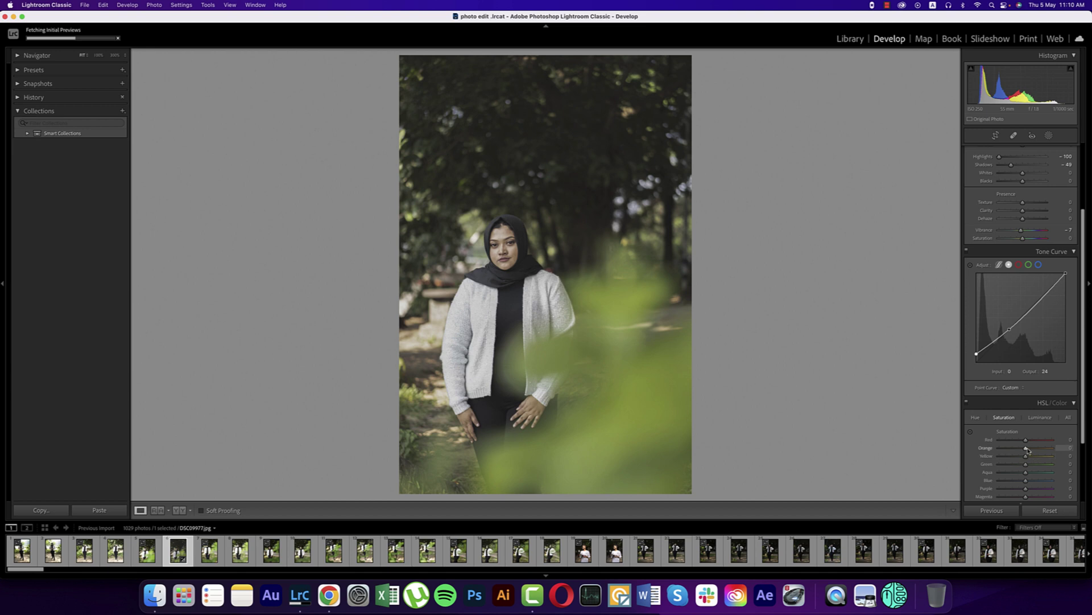
drag(1026, 468, 1031, 468)
click(975, 418)
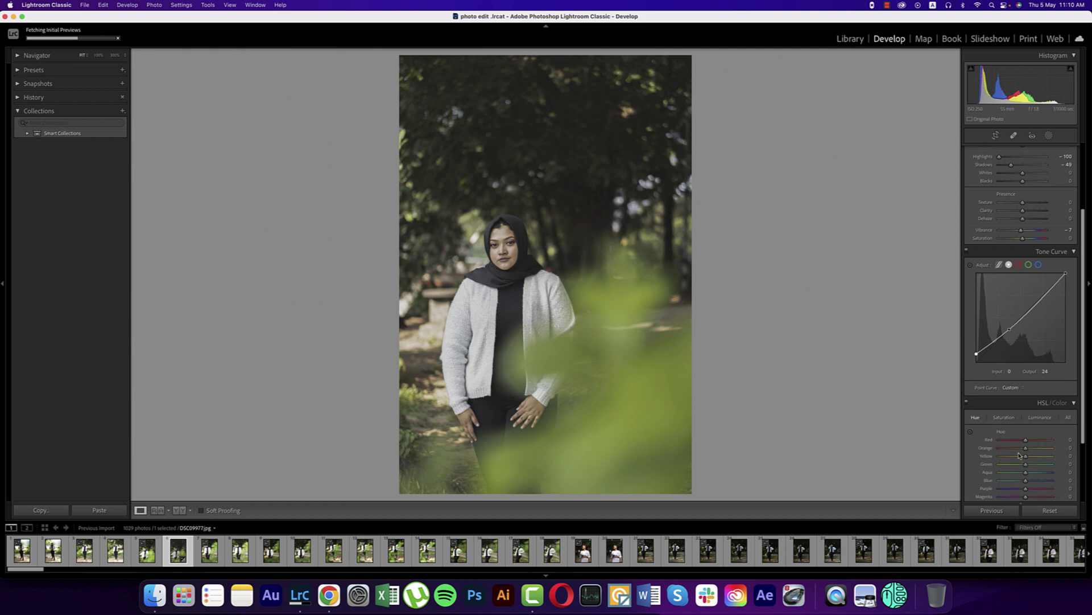
drag(1025, 464, 1002, 466)
Lift Shadows in Basic and set HSL Luminance Orange +12, Yellow +8, Green +24.
scroll(1031, 224, up, 3)
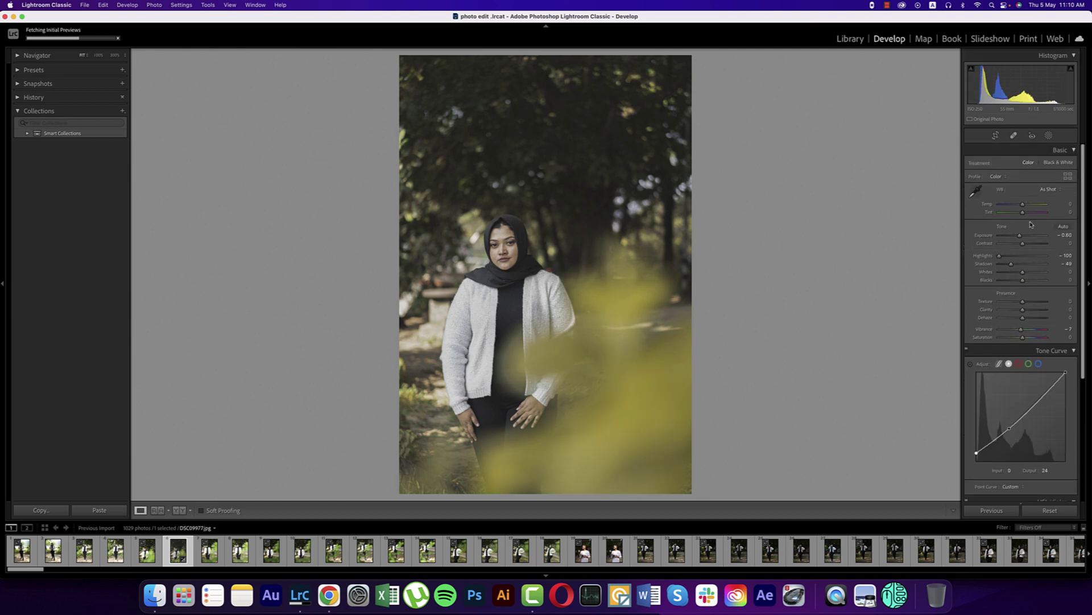
mouse_move(1012, 264)
mouse_down()
mouse_move(1019, 266)
mouse_move(1005, 257)
mouse_up()
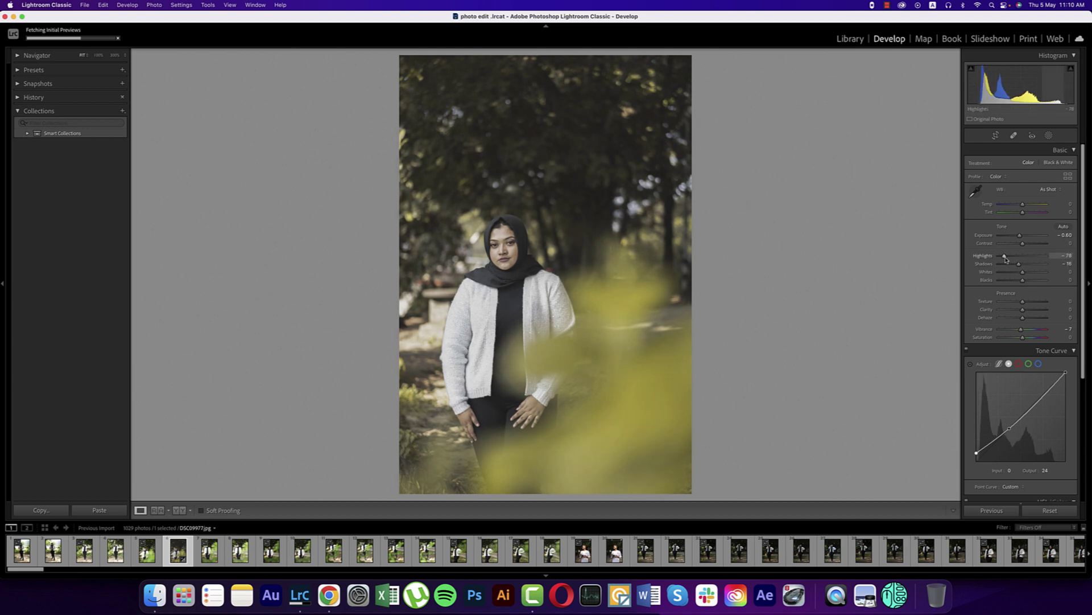
click(1075, 151)
click(1075, 164)
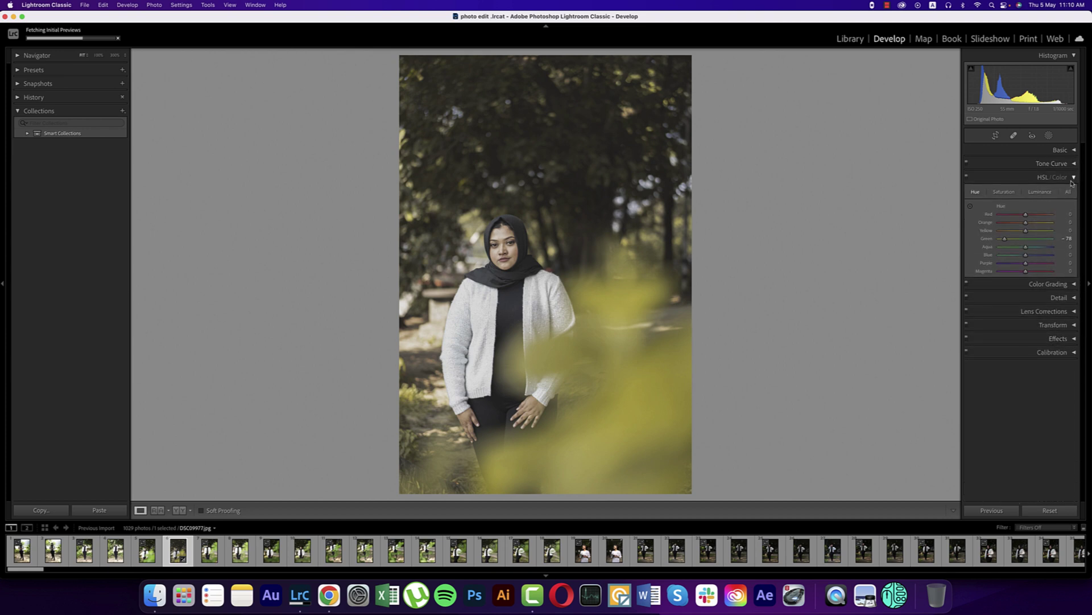
click(1005, 195)
click(1041, 193)
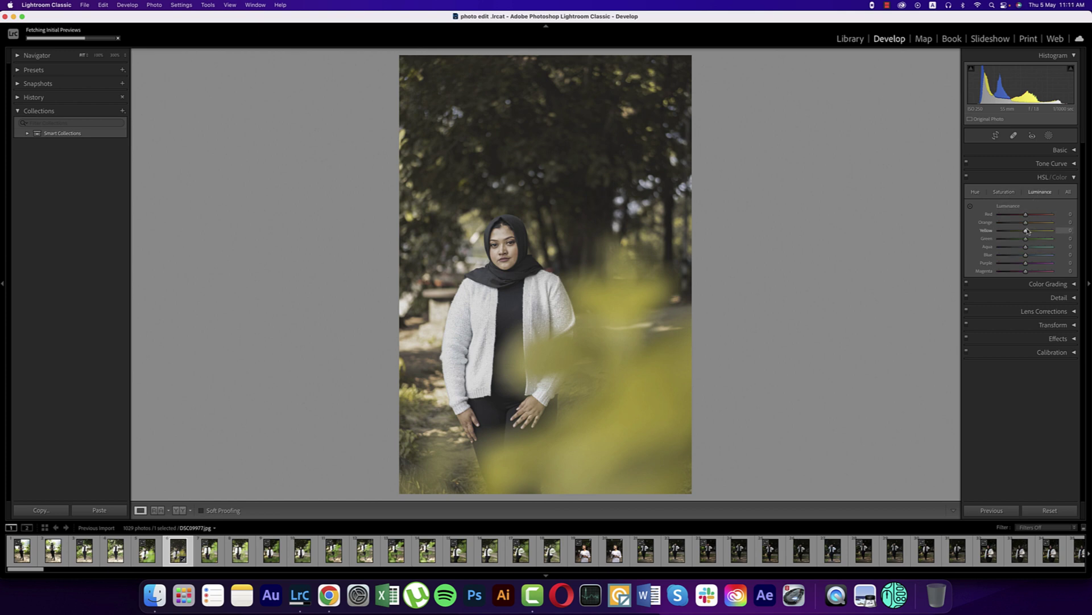
drag(1026, 223, 1034, 241)
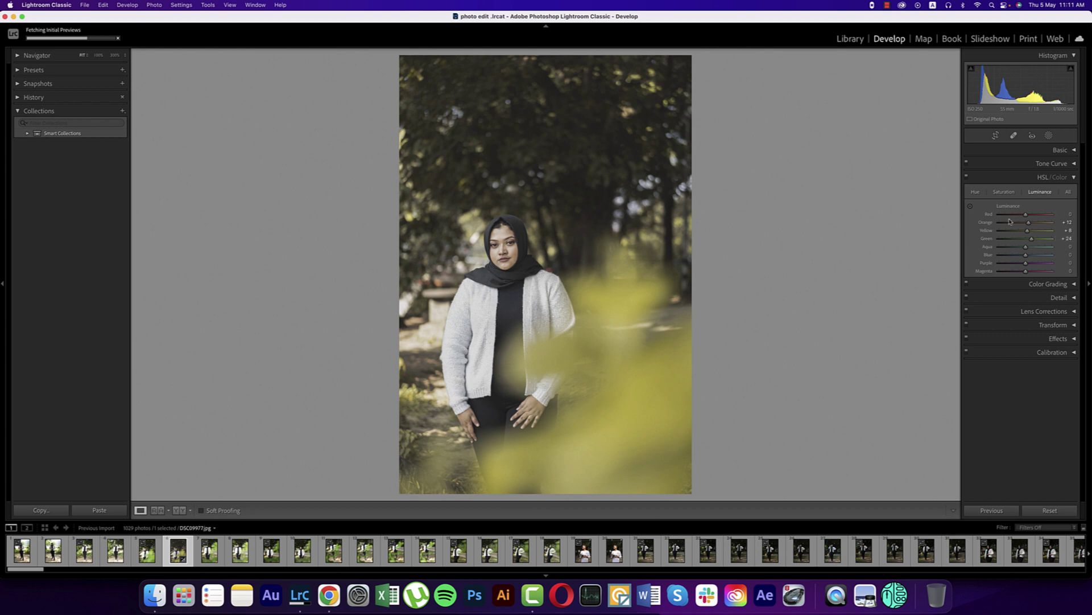
Increase Dehaze to +45 to deepen contrast.
click(1073, 150)
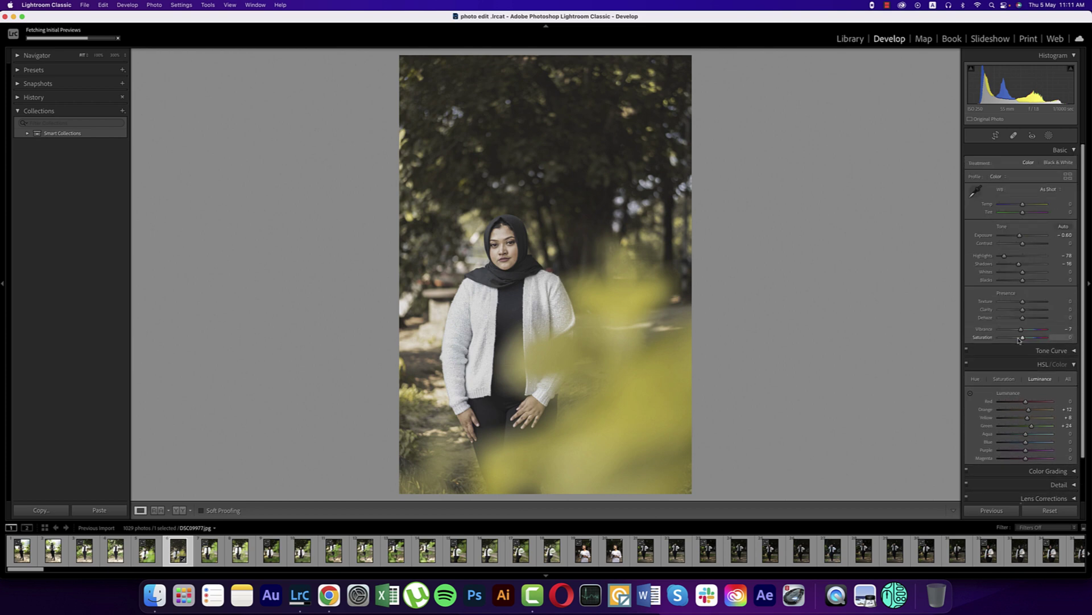
drag(1023, 320, 1033, 319)
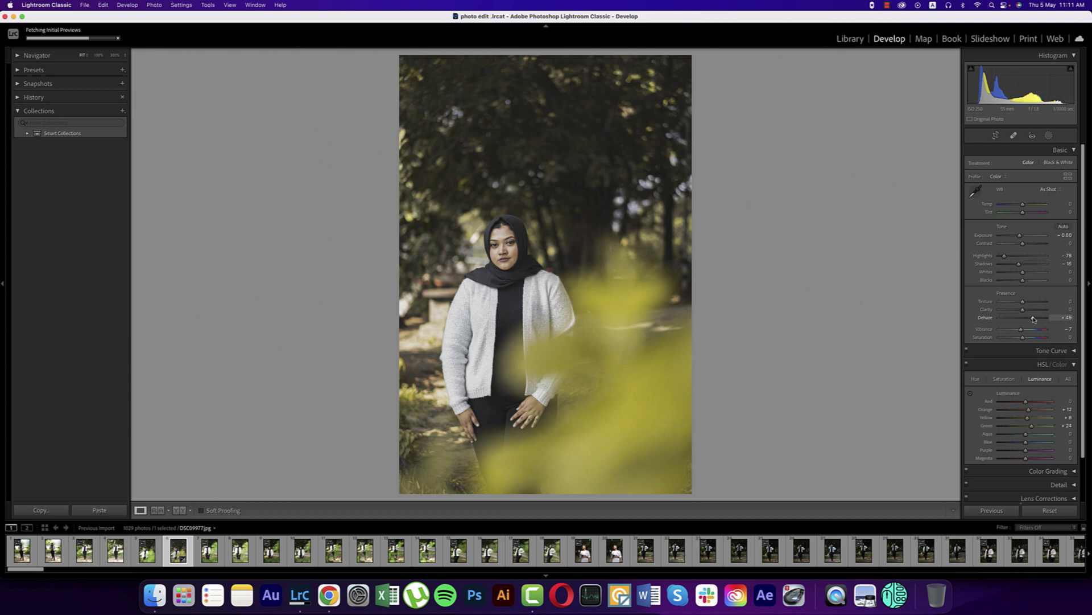
click(1074, 150)
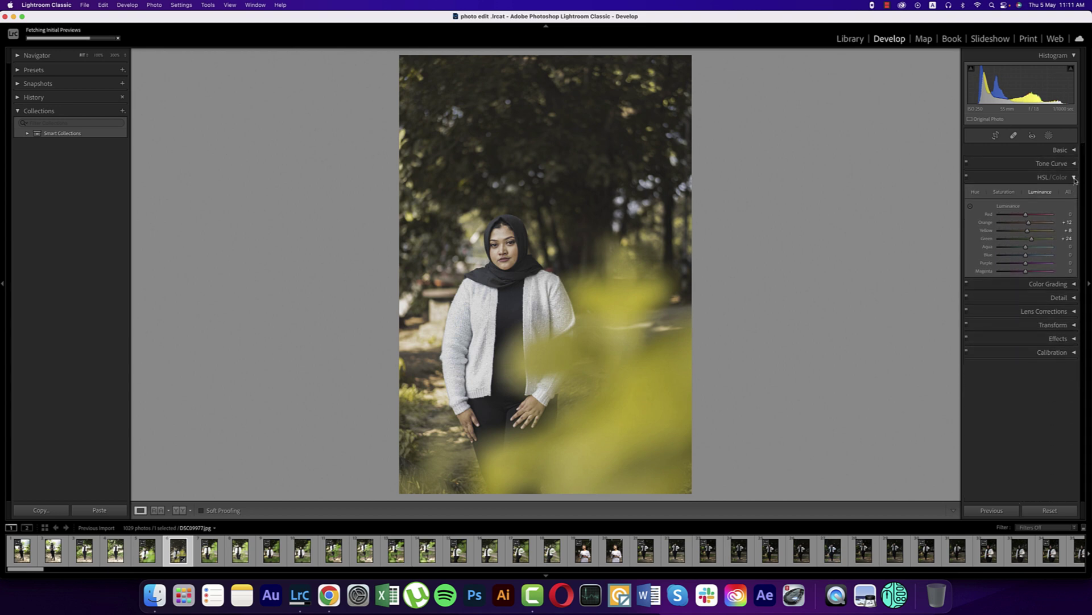
click(1074, 176)
click(1075, 193)
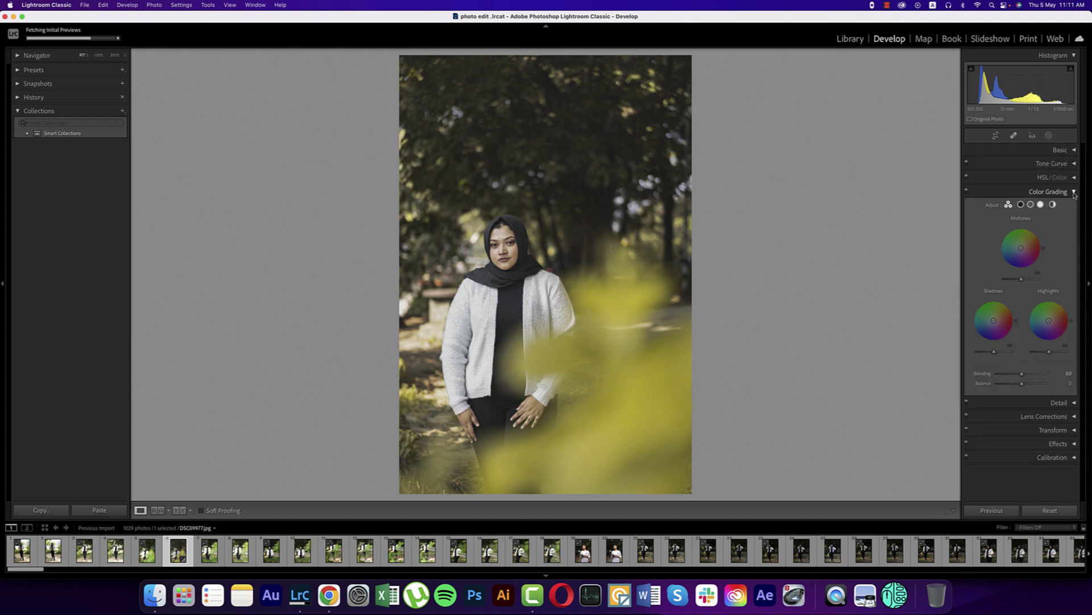
Tint the shadows blue in Color Grading with Hue 232 and Saturation 14.
click(1020, 204)
drag(1021, 265, 1023, 261)
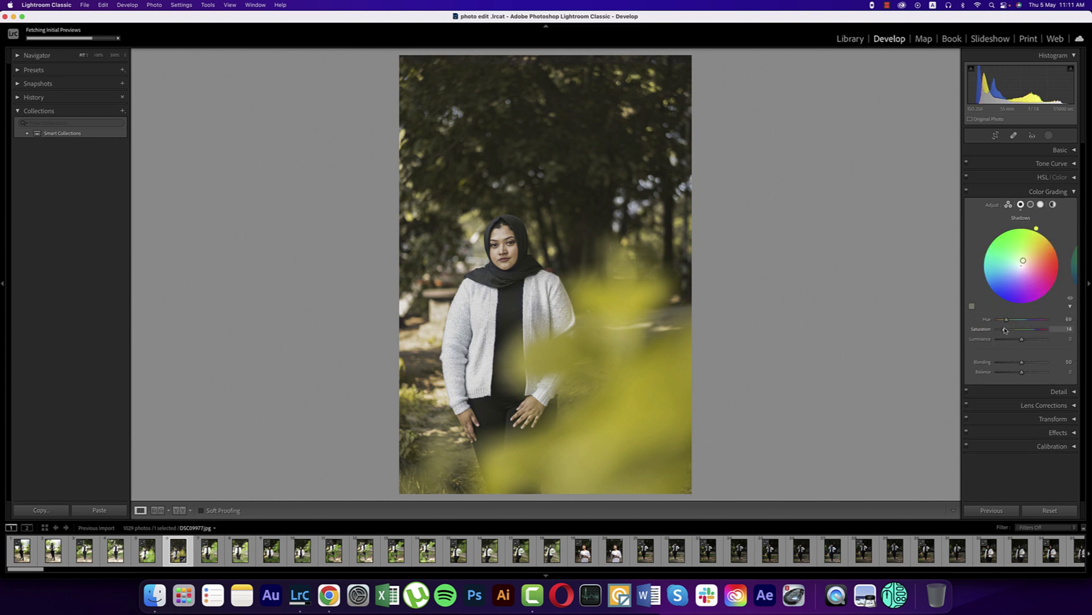
drag(1008, 321, 1031, 322)
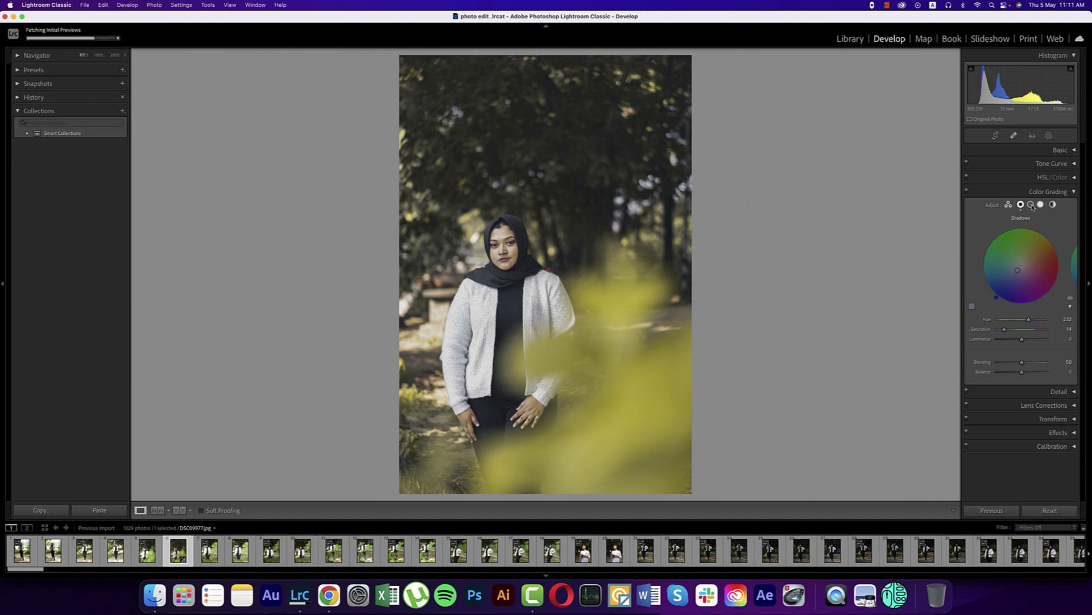
click(1052, 191)
Cool the white balance by lowering Temp to -7.
click(1055, 150)
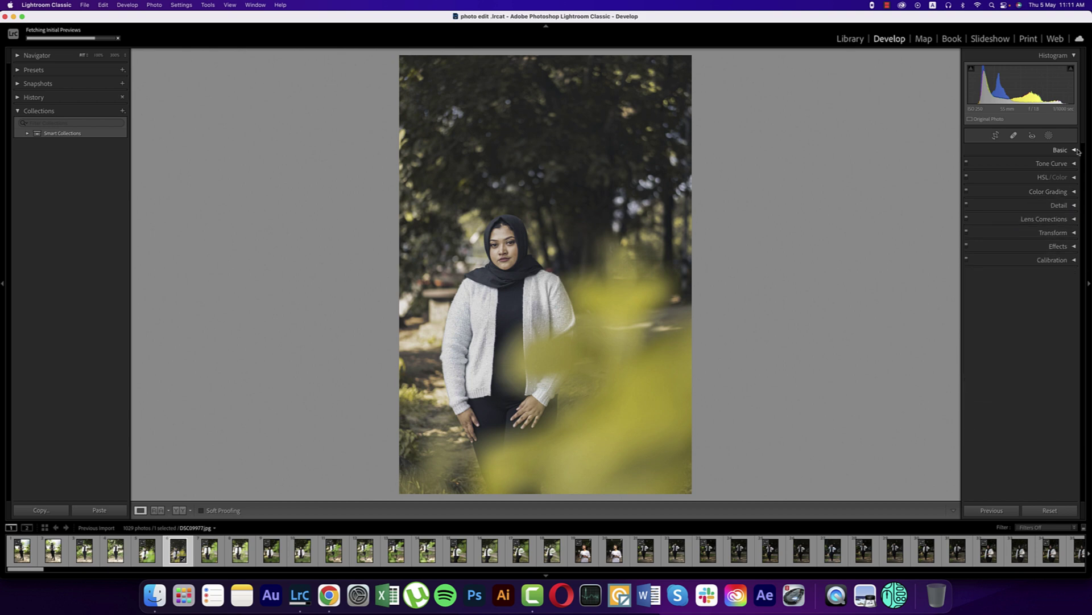
drag(1022, 204, 1021, 205)
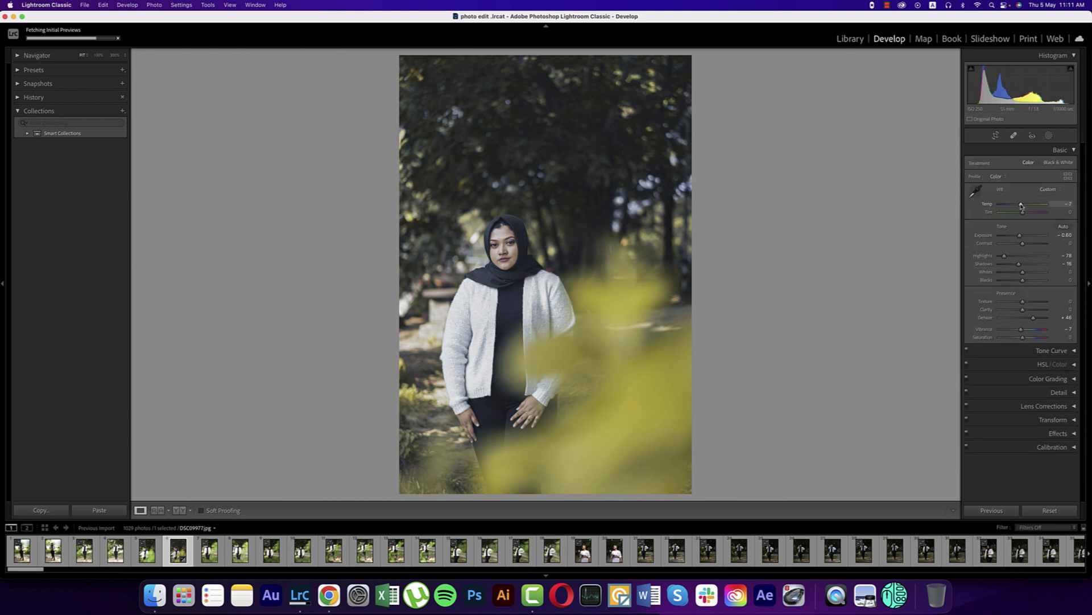
click(1059, 149)
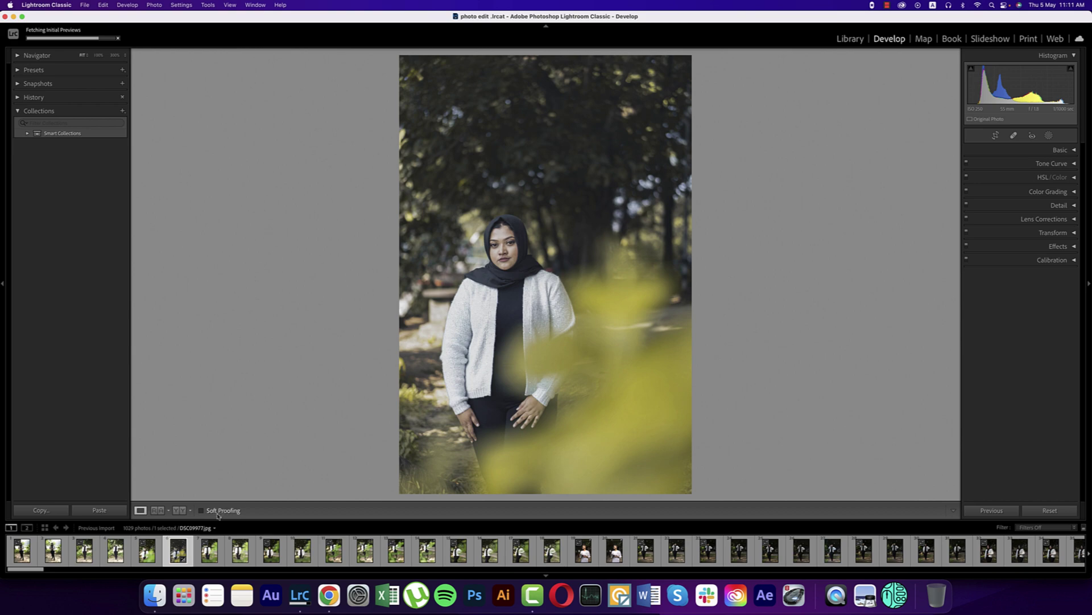
Compare Before/After side by side, zoomed to 300% on the face.
click(180, 510)
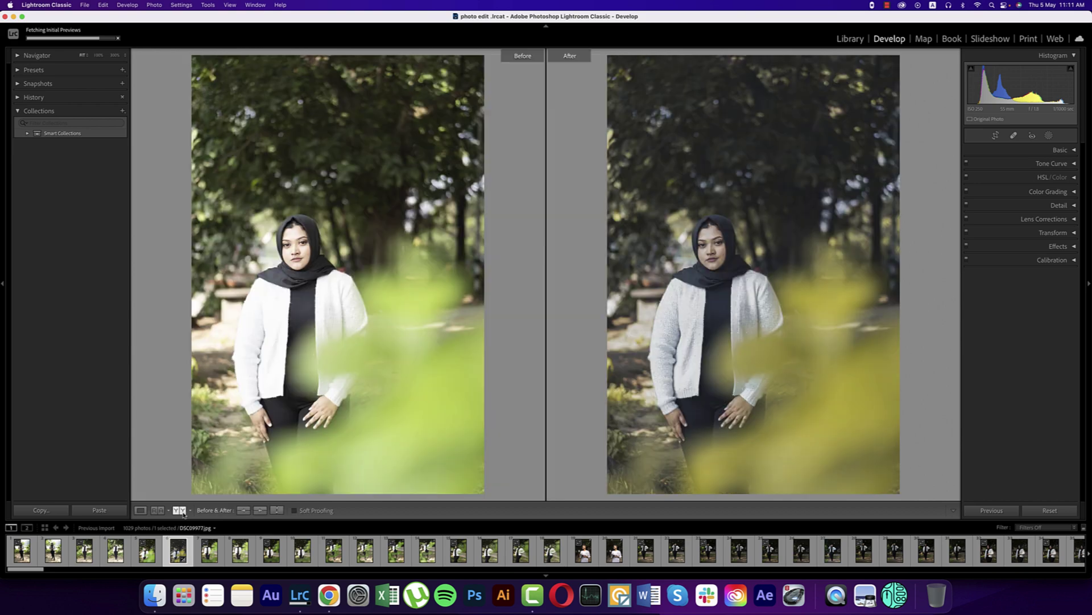
click(284, 262)
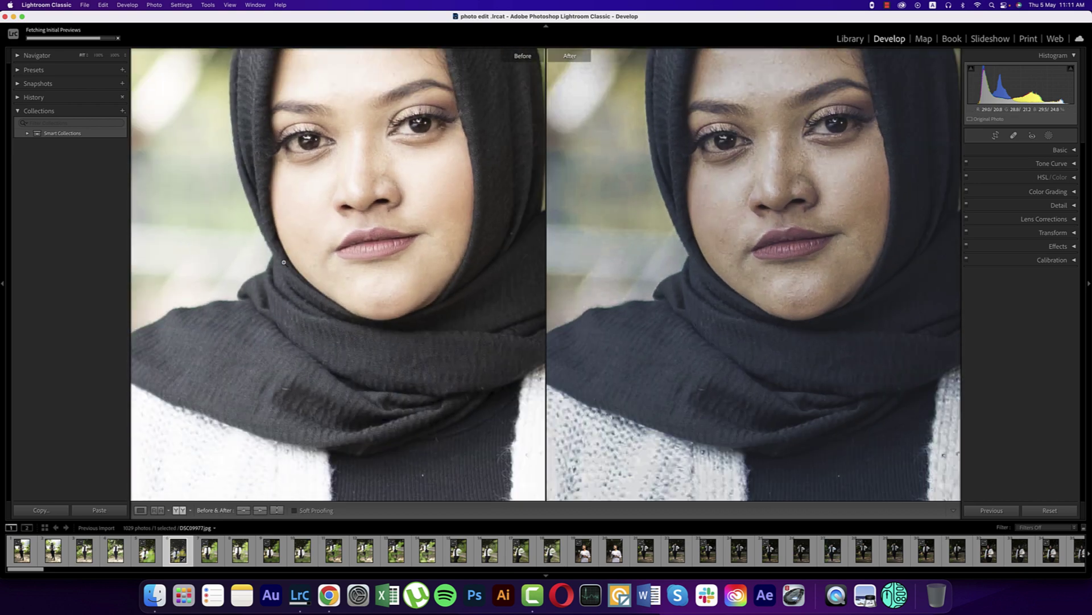
click(284, 262)
click(299, 248)
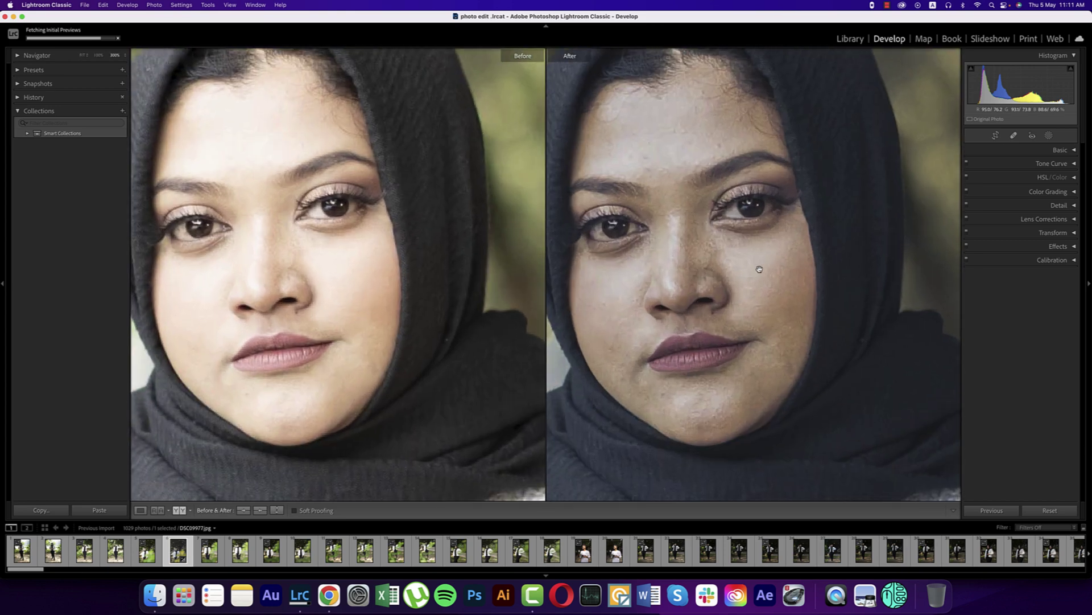
Set Noise Reduction Luminance 43 and Color 51, returning to the single Loupe view.
click(1073, 205)
drag(1013, 356, 1019, 352)
click(1022, 382)
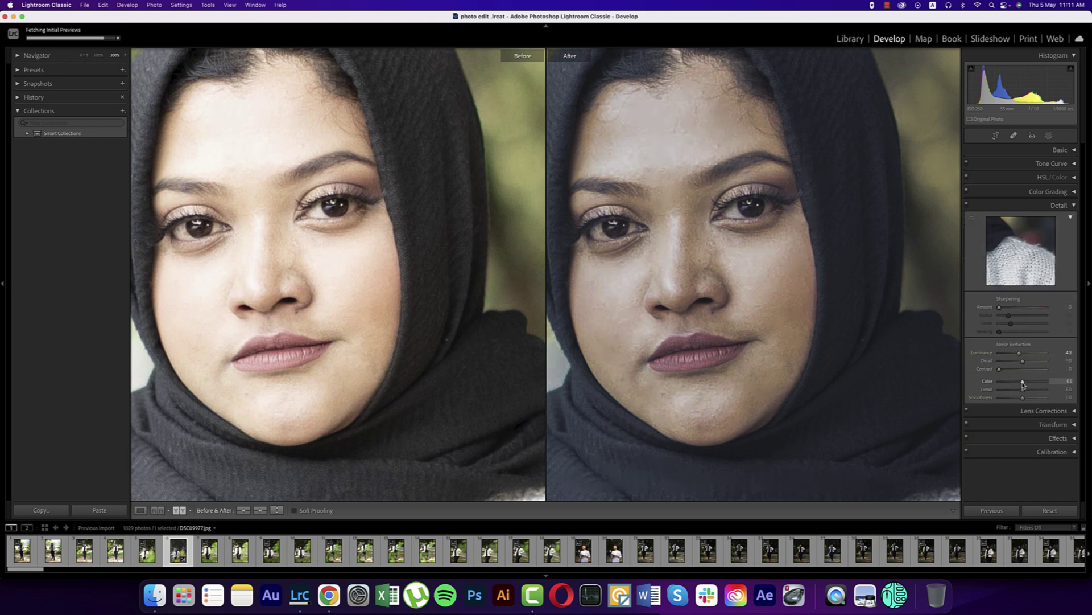
click(849, 309)
key(y)
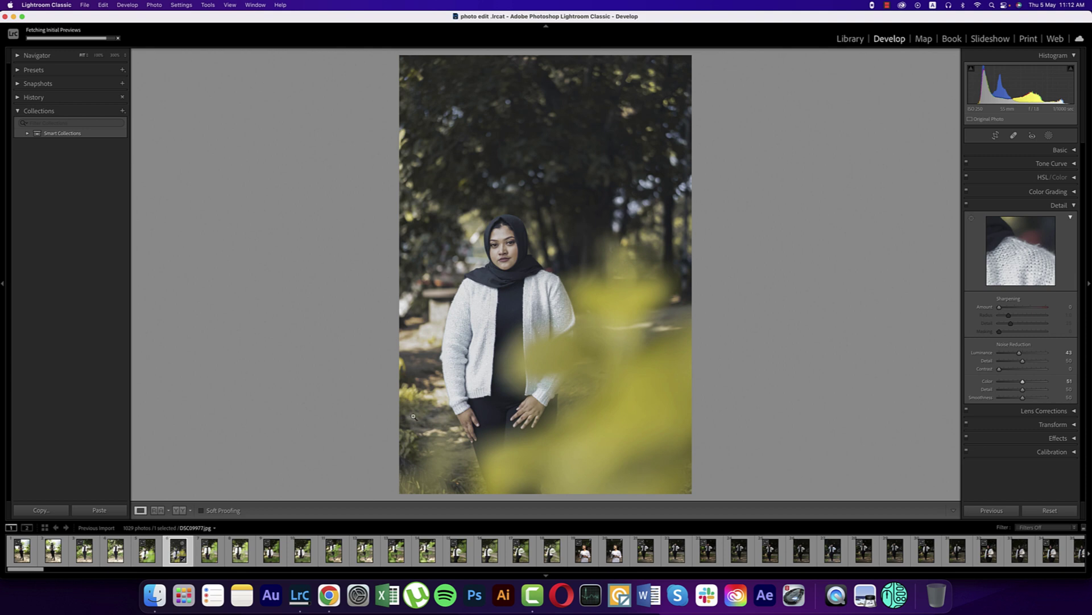
Select the edited portrait plus the eight following filmstrip photos and synchronize its settings to them.
click(1060, 205)
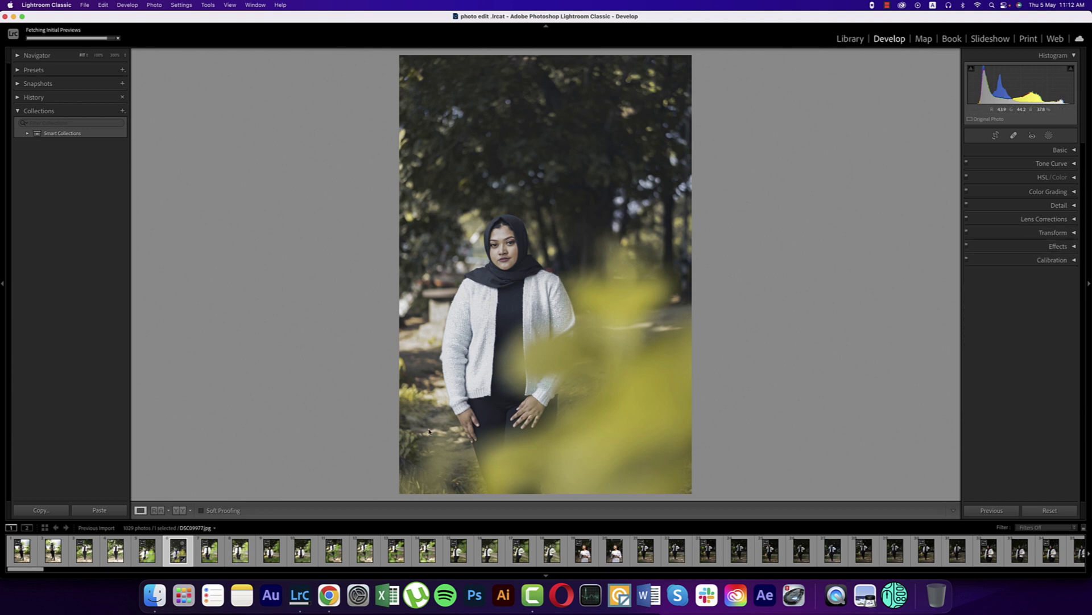
click(210, 550)
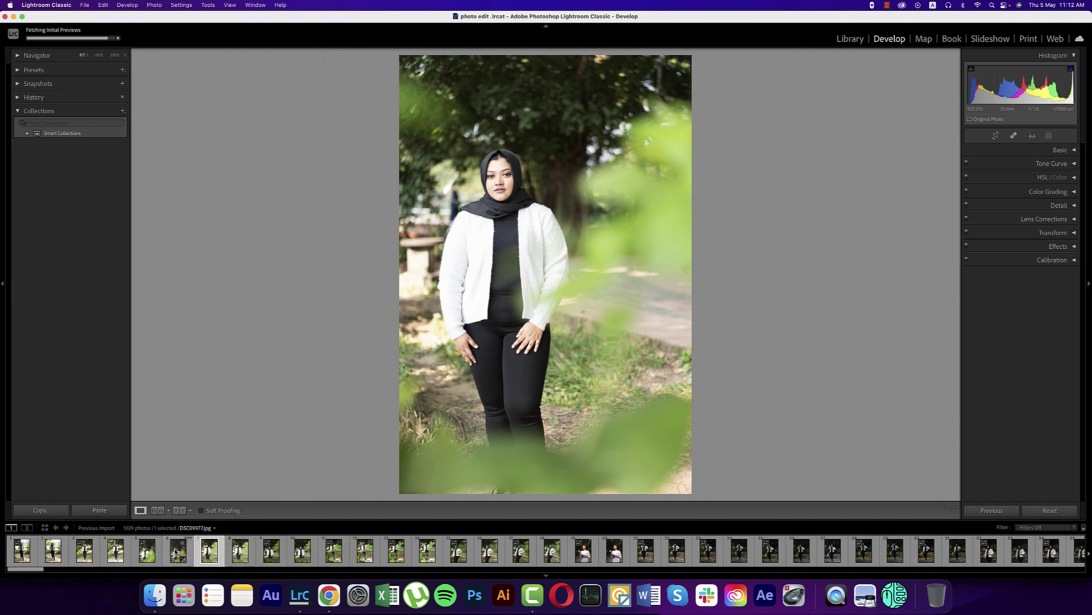
click(179, 551)
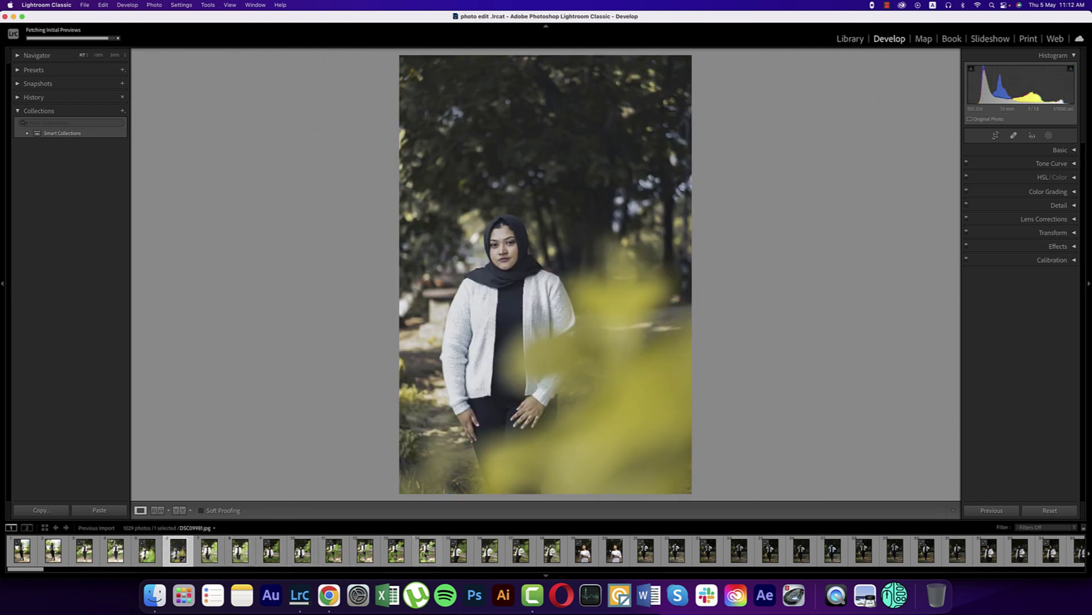
shift+click(427, 550)
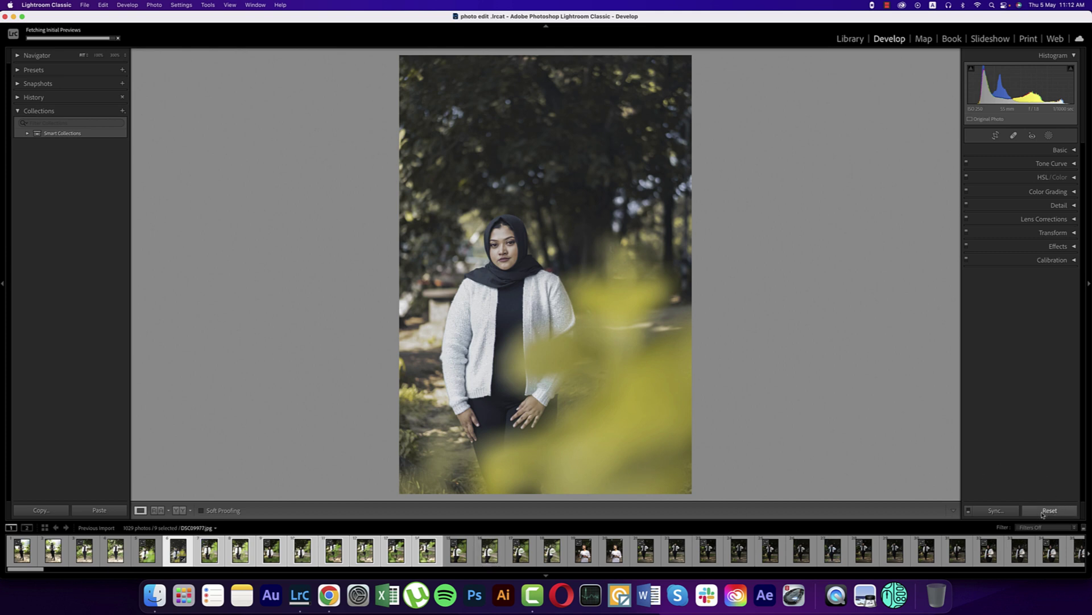
click(996, 511)
click(731, 273)
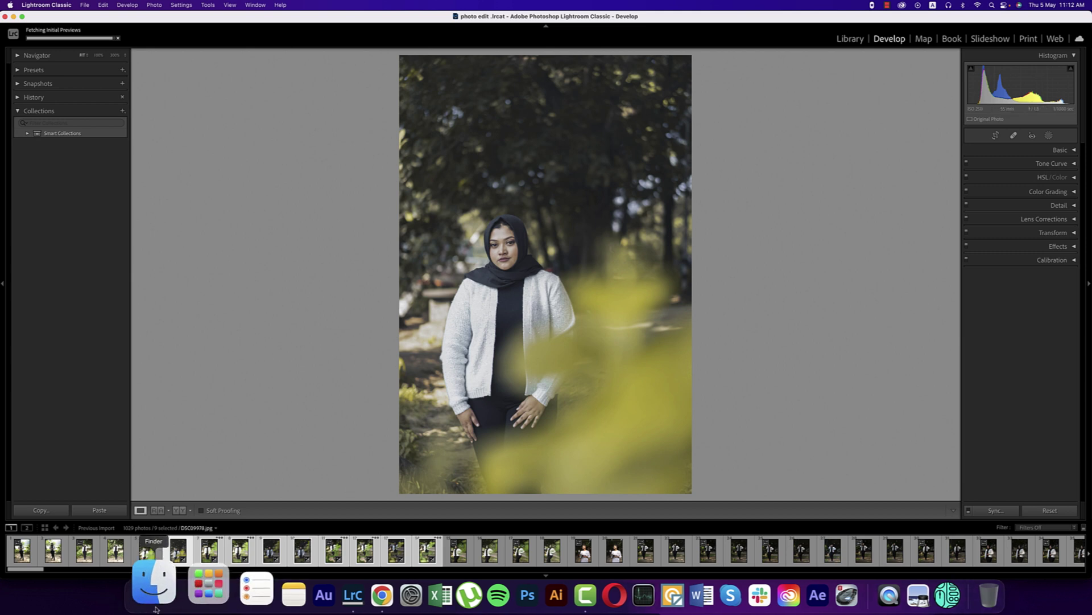
Browse the synced garden shots and view a sunglasses shot in Before/After side by side.
click(240, 549)
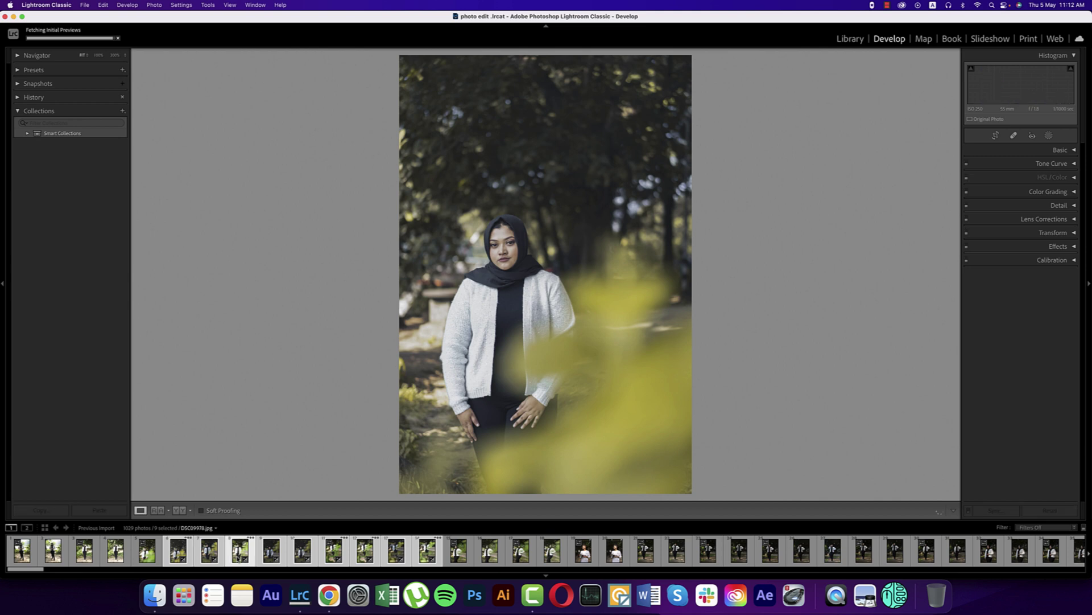
click(271, 550)
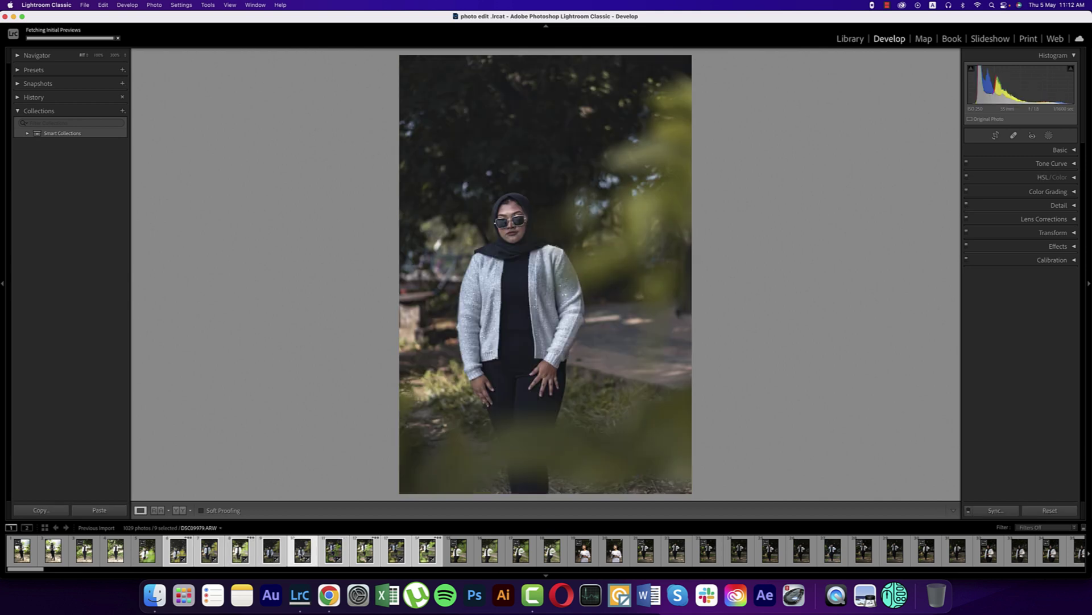
click(334, 550)
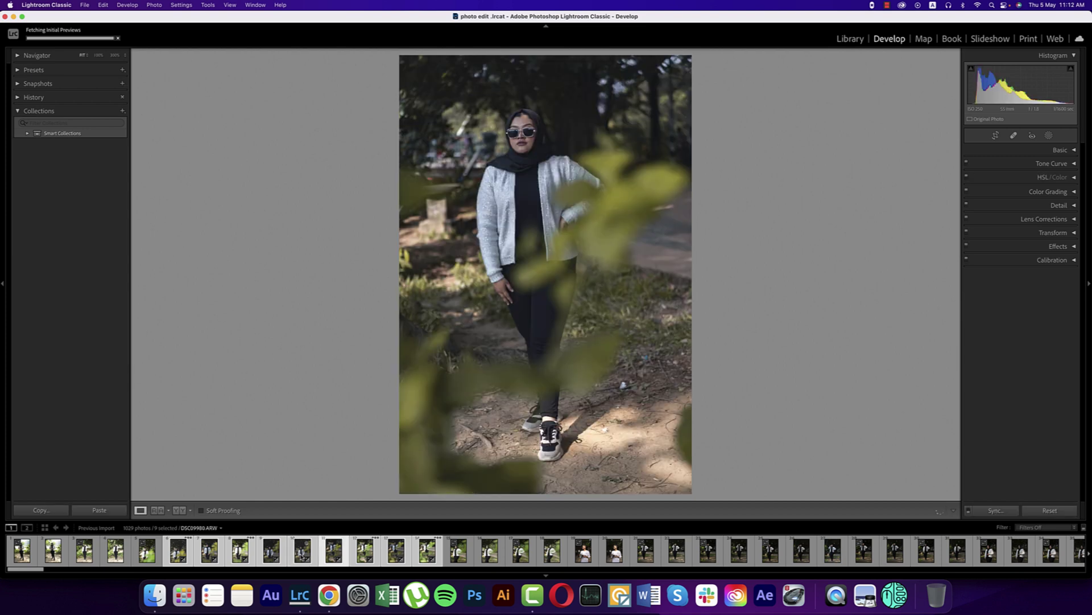
click(365, 550)
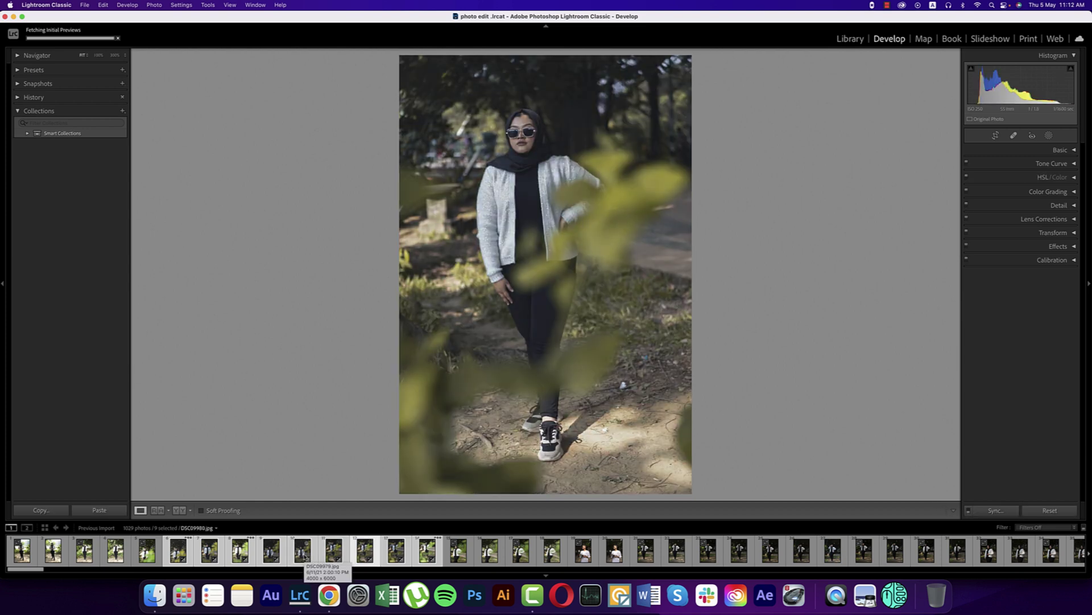
key(y)
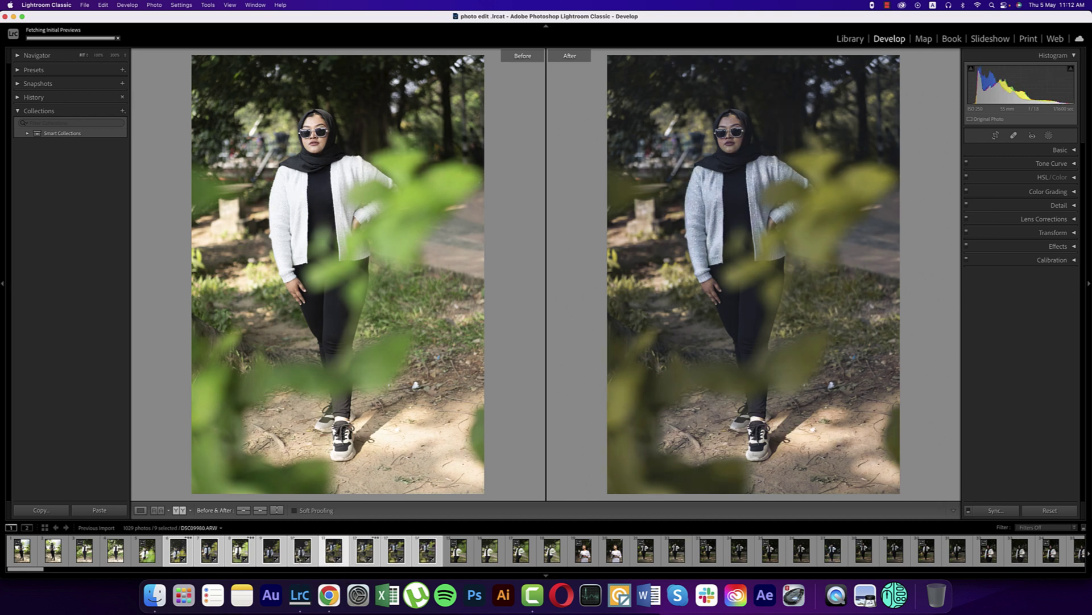
click(426, 552)
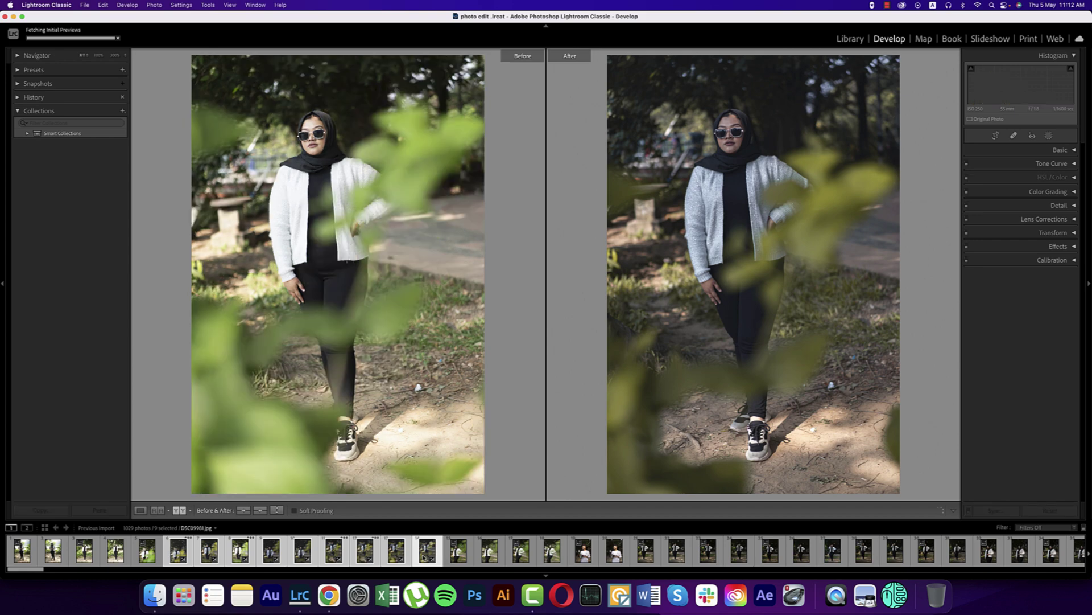